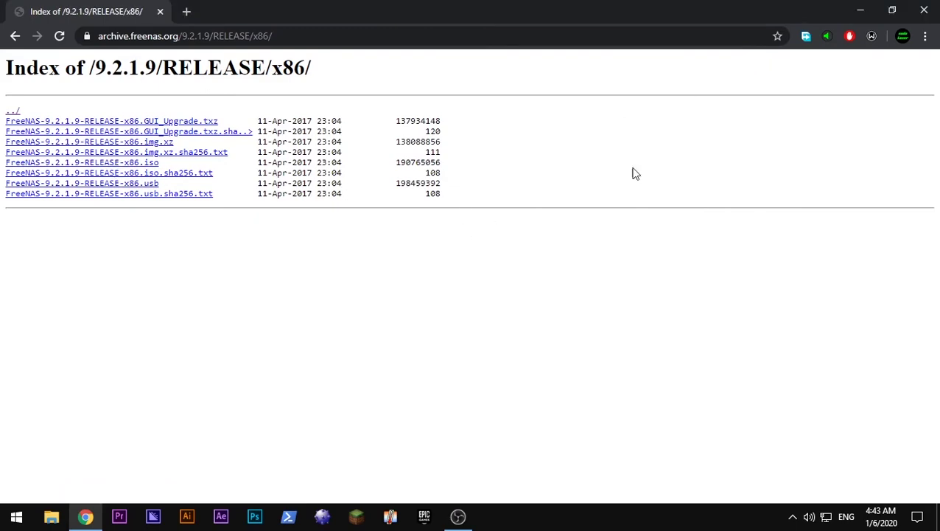
- Put away the browser windows and move the downloaded files, including the VirtualBox installer, to the middle of the desktop
click(852, 13)
drag(38, 234, 406, 235)
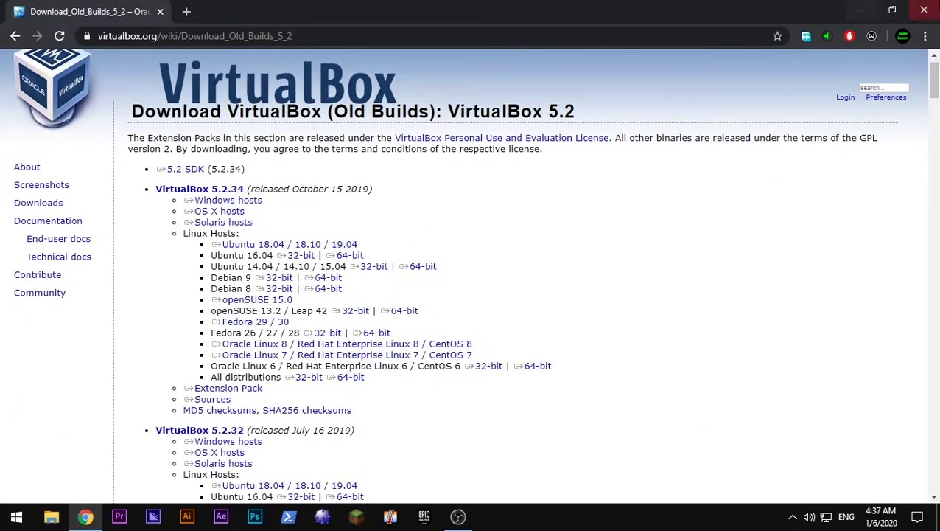
click(925, 8)
drag(25, 298, 517, 224)
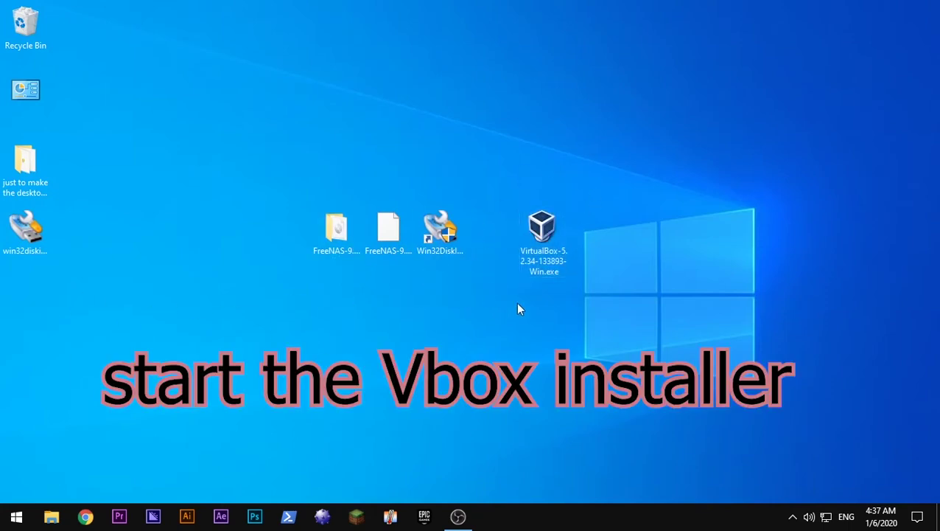
- Install Oracle VM VirtualBox 5.2.34 with the default features, location and shortcuts, and launch it when setup finishes
double_click(543, 235)
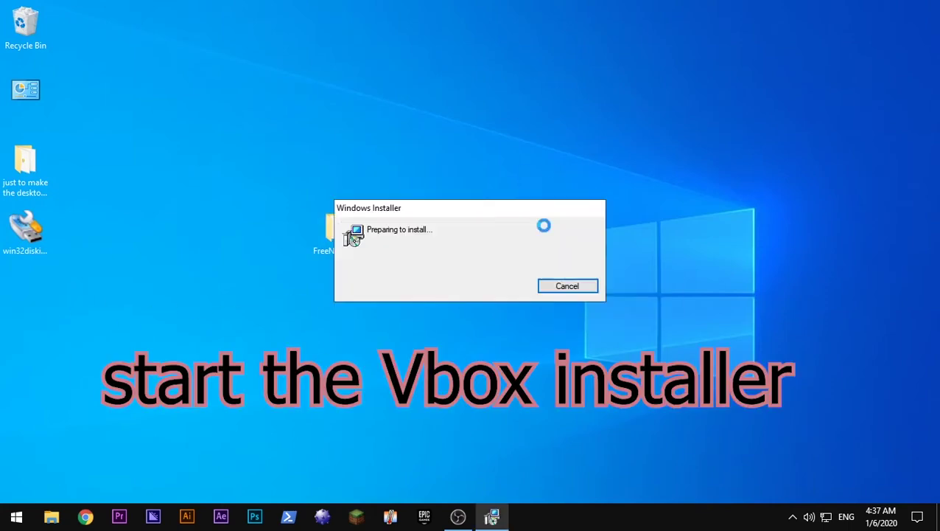
click(548, 365)
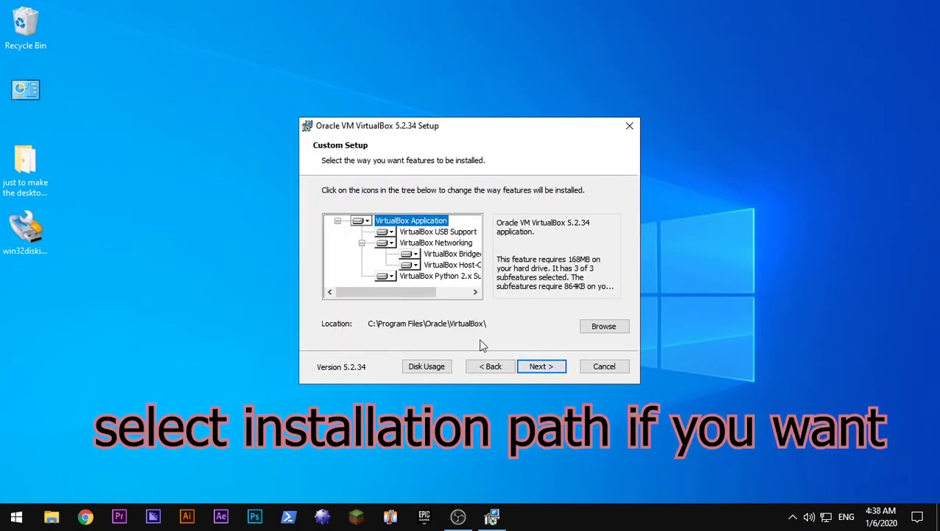
click(542, 364)
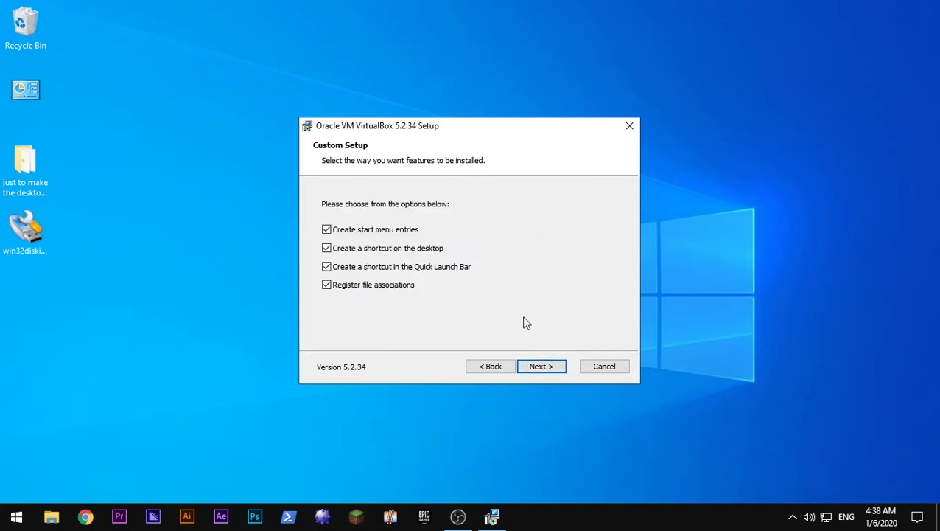
click(539, 366)
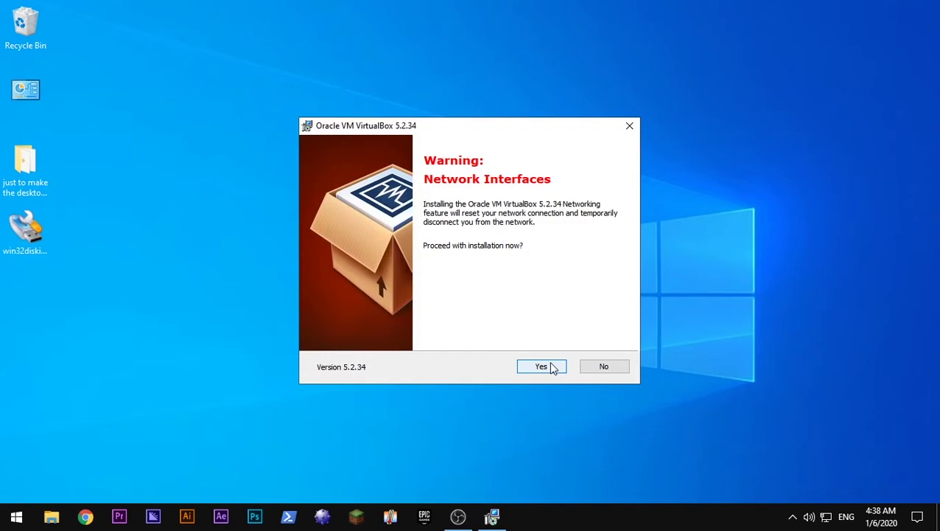
click(552, 368)
click(552, 368)
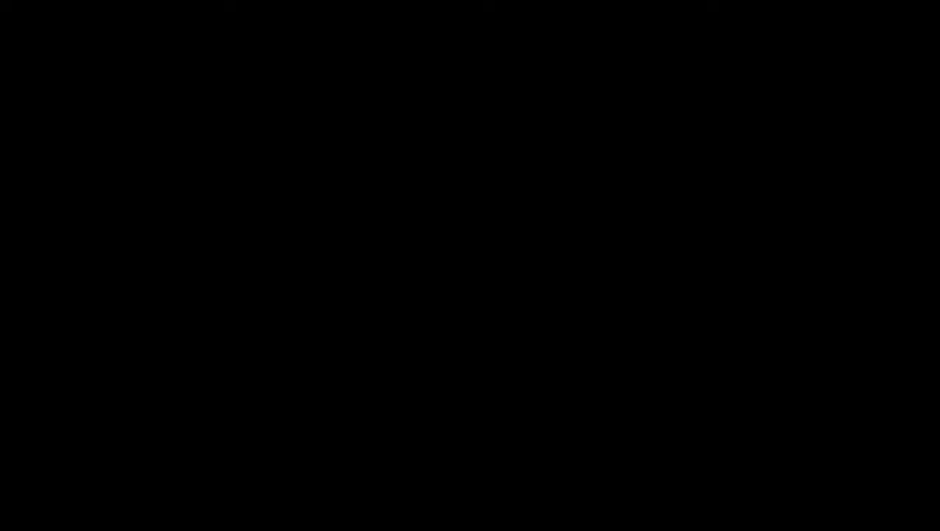
click(491, 329)
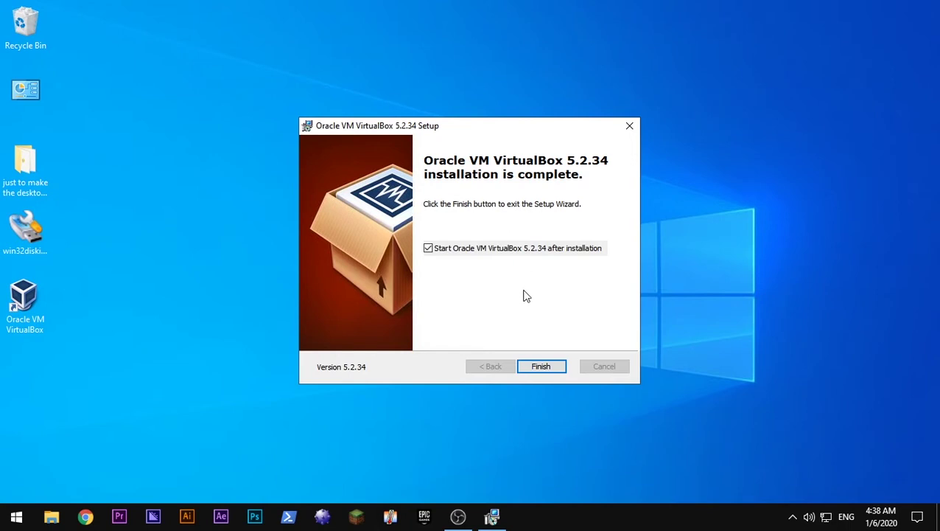
click(538, 366)
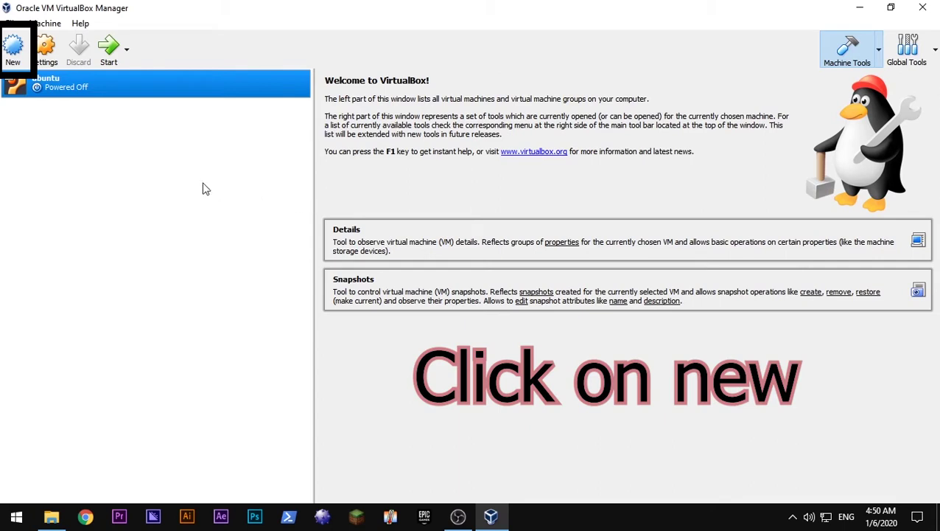
- Create a virtual machine named freenas with type BSD and version FreeBSD (32-bit), without adding a virtual hard disk
click(13, 51)
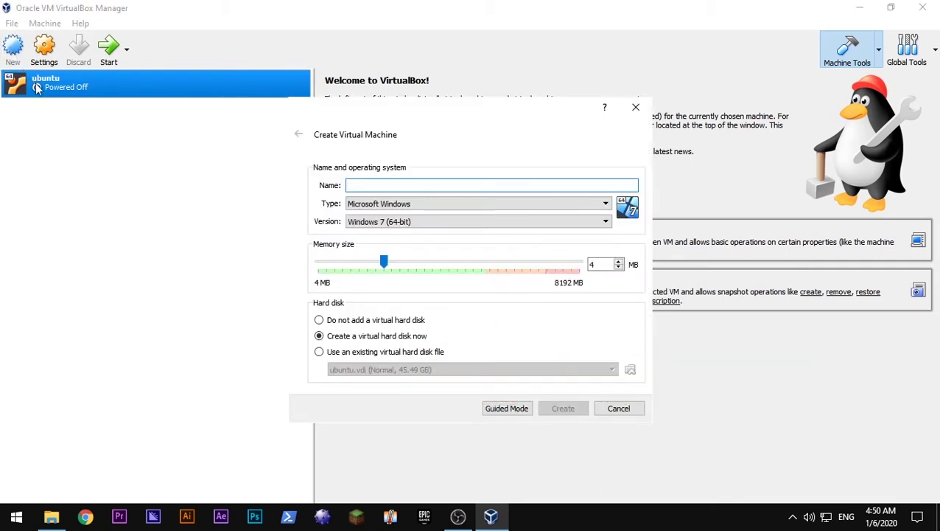
text(free)
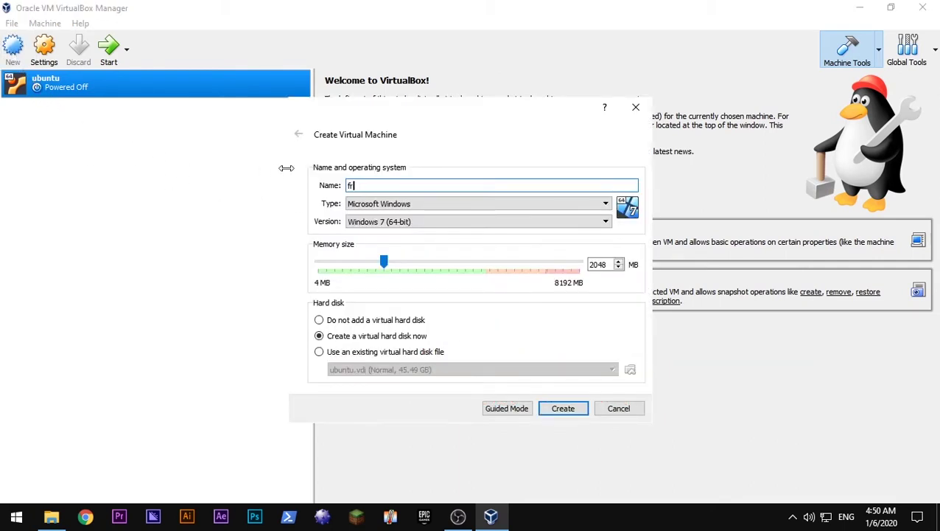
text(nas)
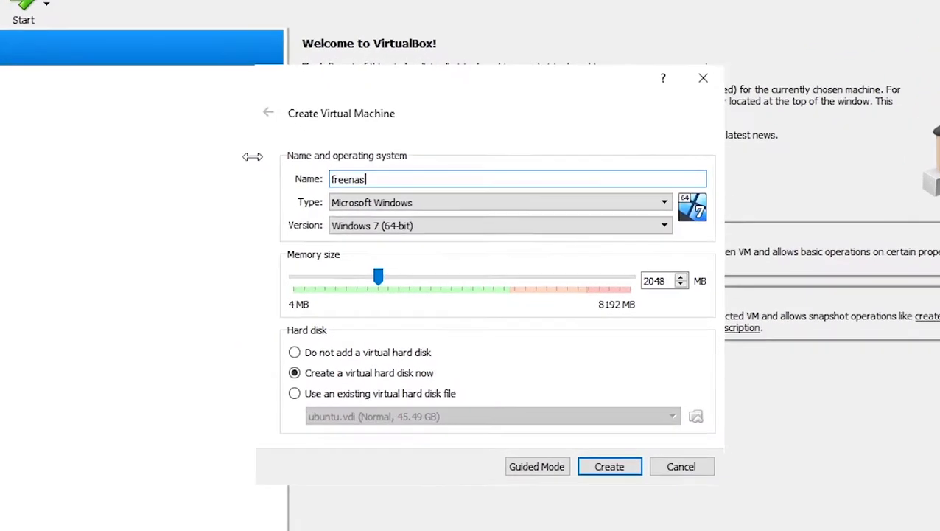
click(374, 206)
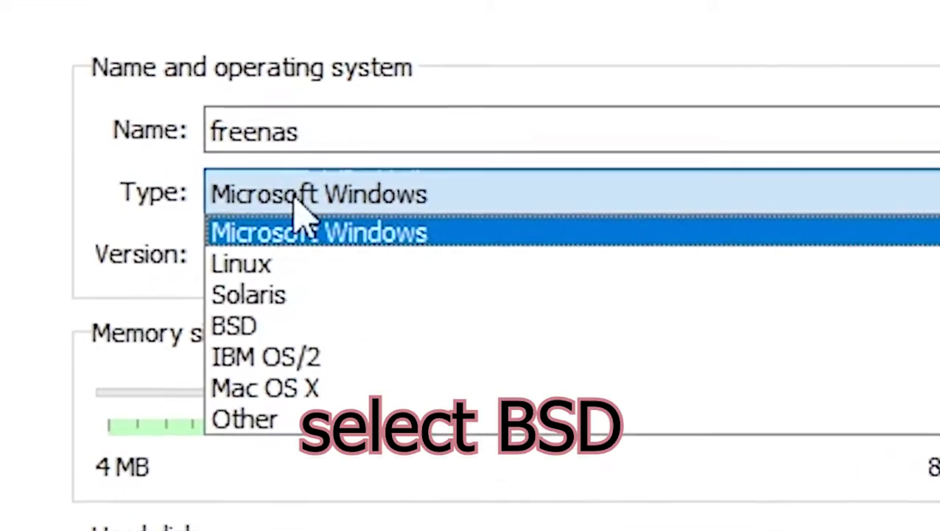
click(328, 325)
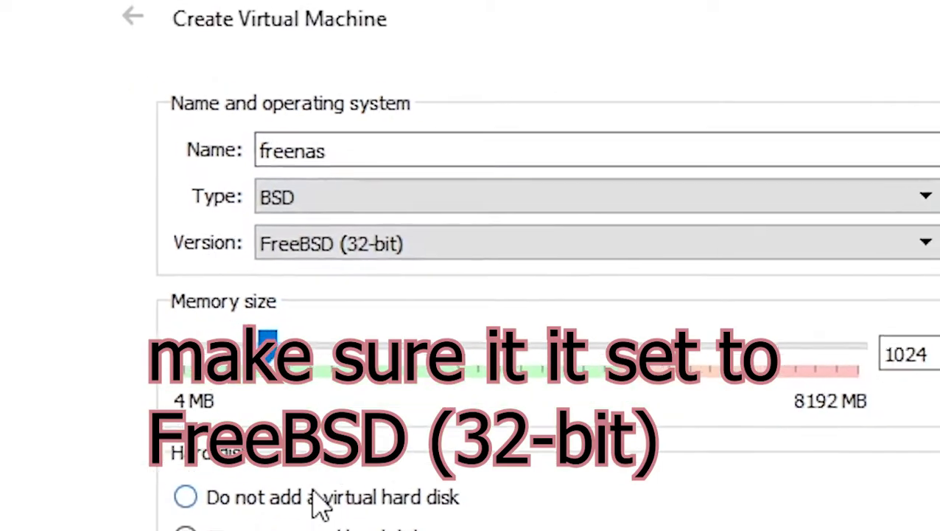
click(310, 451)
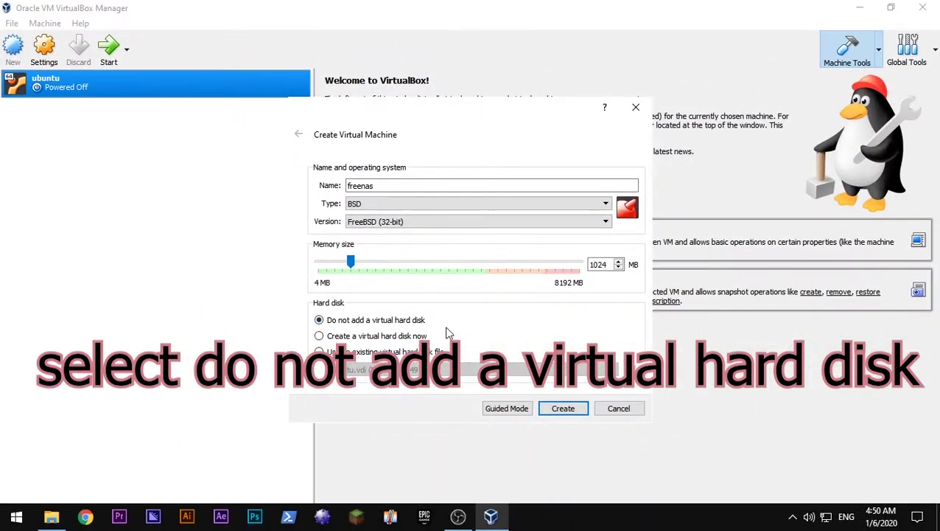
click(414, 220)
click(393, 236)
click(563, 408)
- Load FreeNAS-9.2.1.9-RELEASE-x86.iso from the desktop into the empty optical drive of the freenas machine
right_click(160, 123)
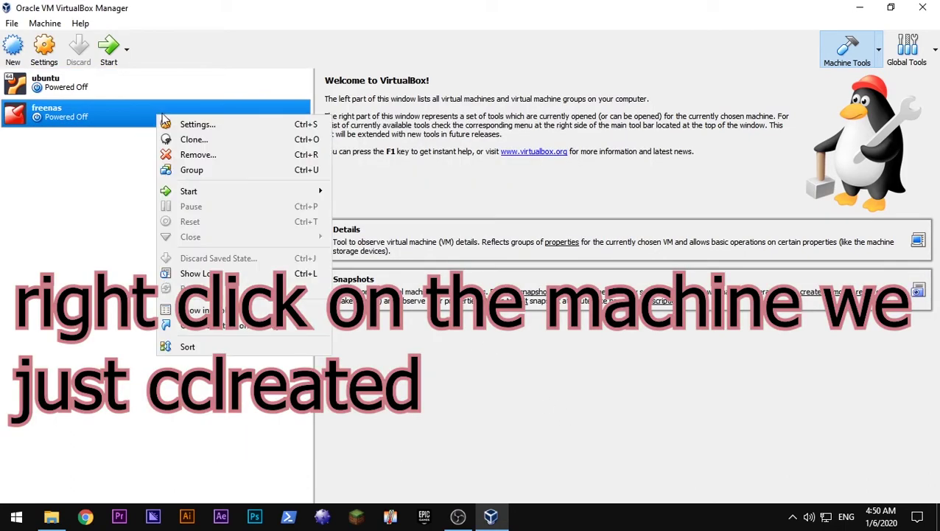
click(205, 126)
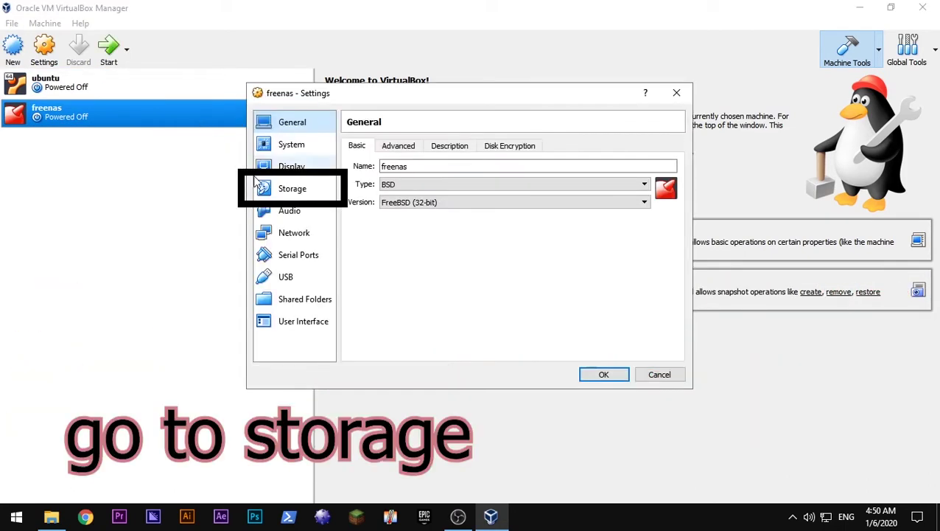
click(308, 189)
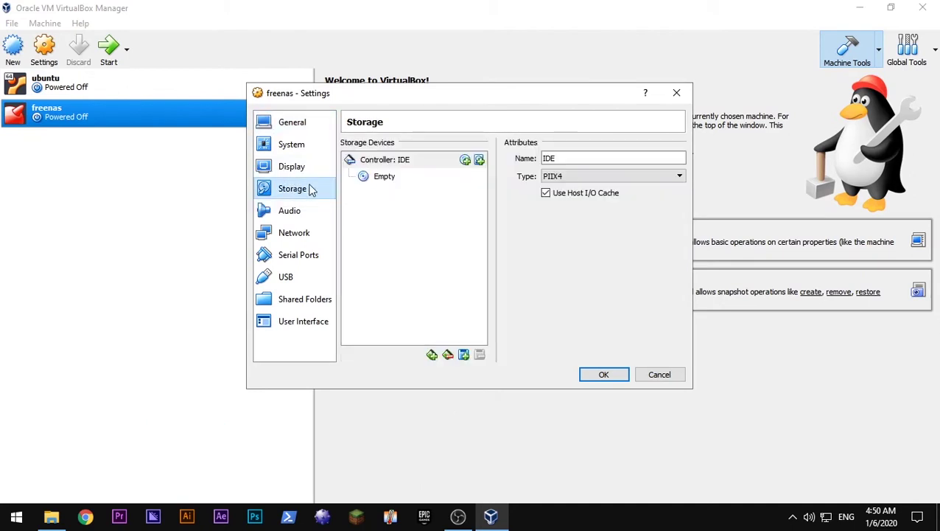
click(385, 179)
click(678, 162)
click(694, 179)
click(449, 211)
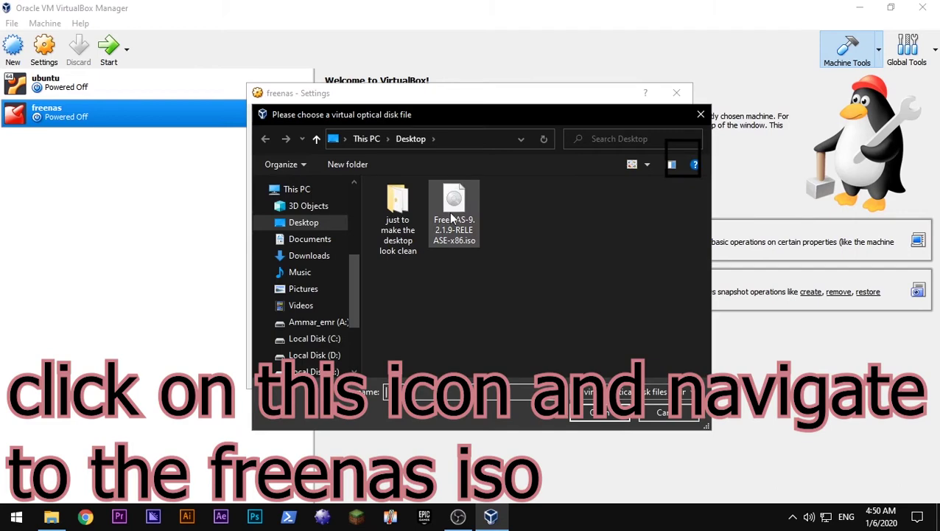
double_click(462, 209)
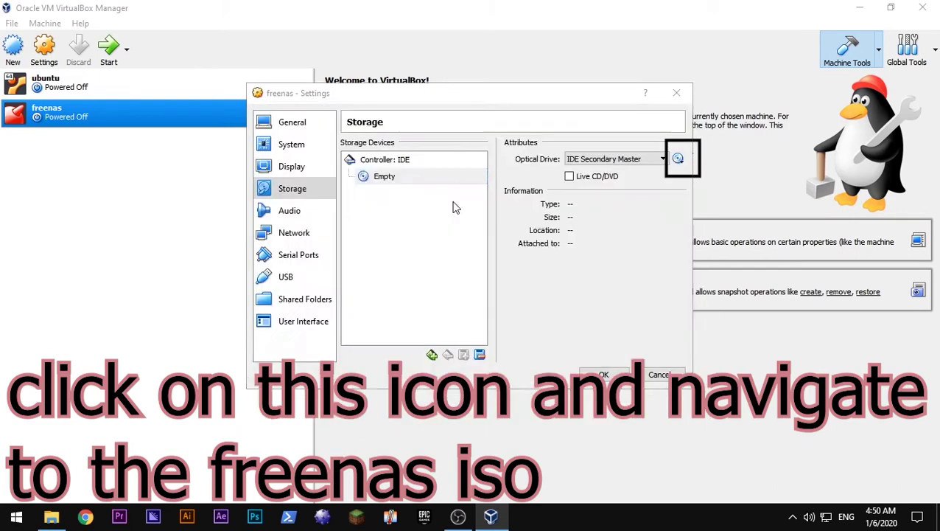
- Add a USB device filter for the Kingston DataTraveler 2.0 [0200] to the freenas machine and save its settings
click(298, 276)
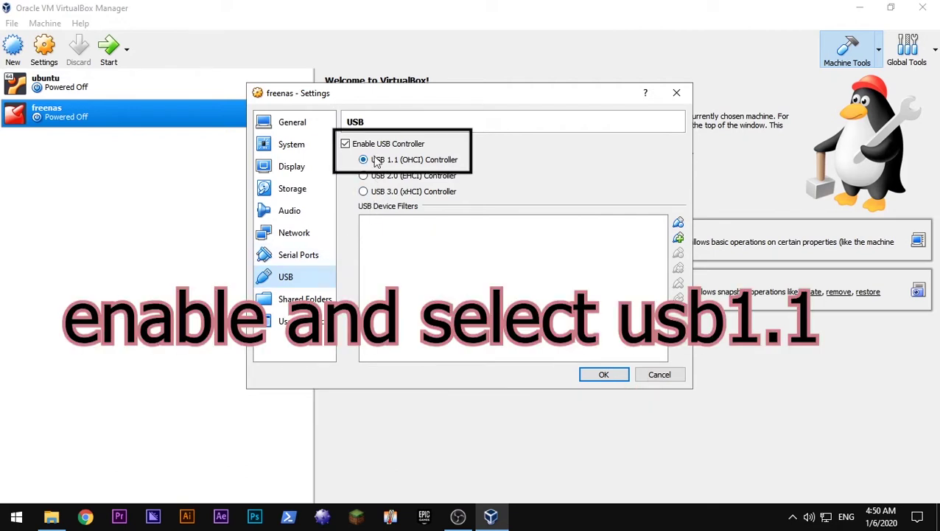
click(678, 237)
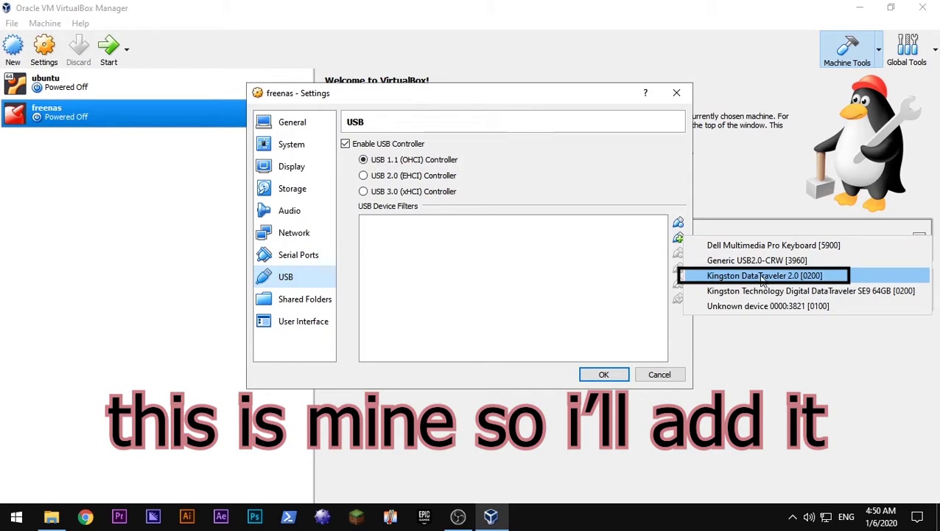
click(790, 276)
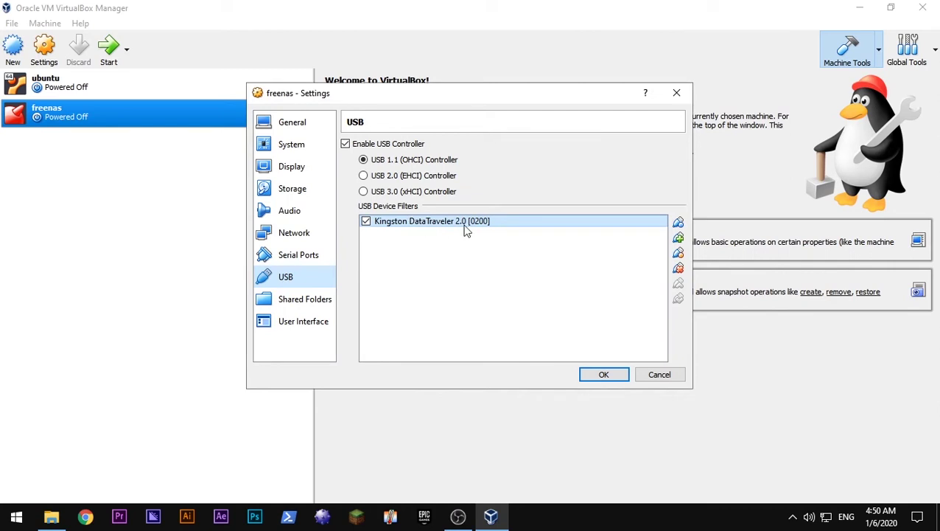
click(602, 374)
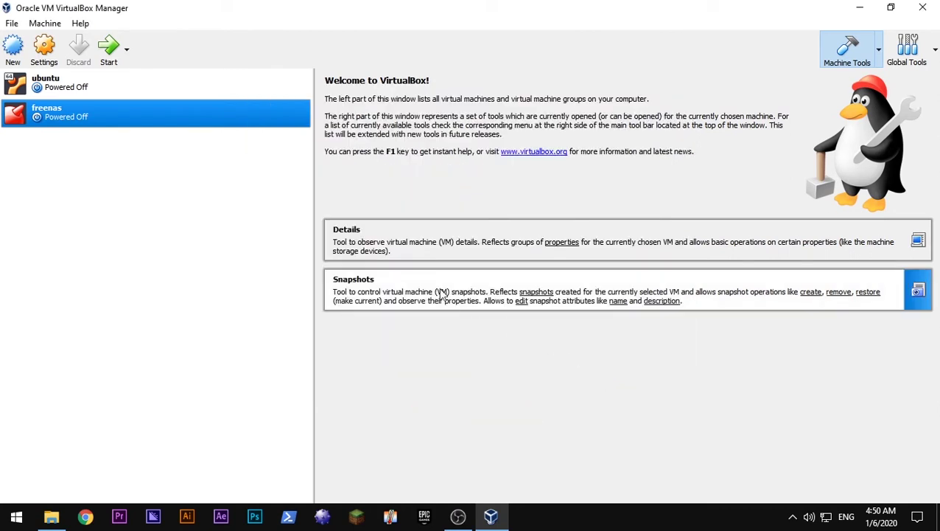
- Start the freenas virtual machine and dismiss the keyboard capture and mouse integration notices while it boots
click(109, 61)
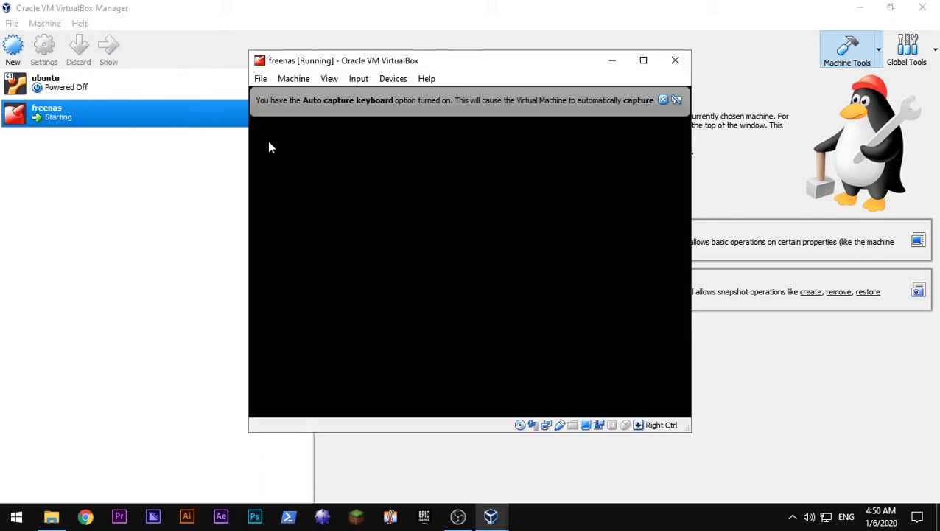
click(663, 99)
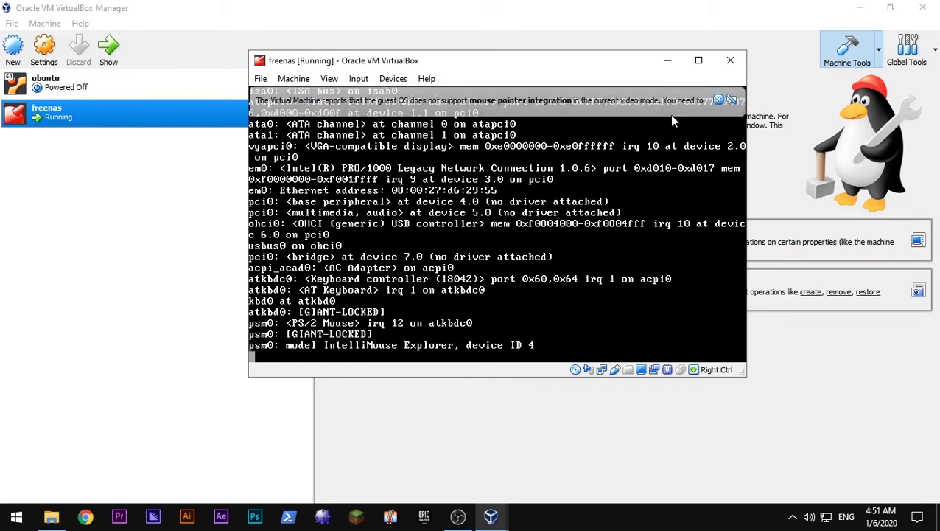
click(717, 101)
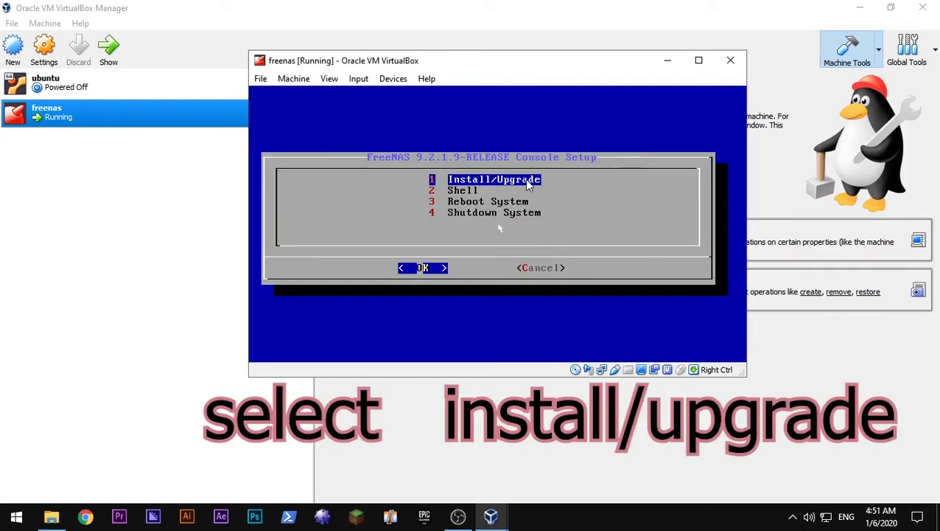
- Run Install/Upgrade with the Kingston DataTraveler da0 as destination and agree to erase the drive
key(Return)
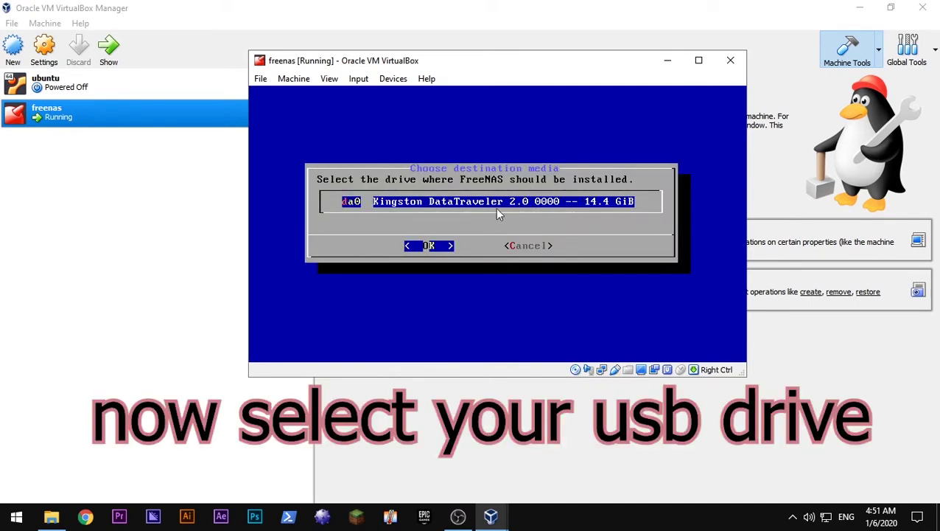
key(Return)
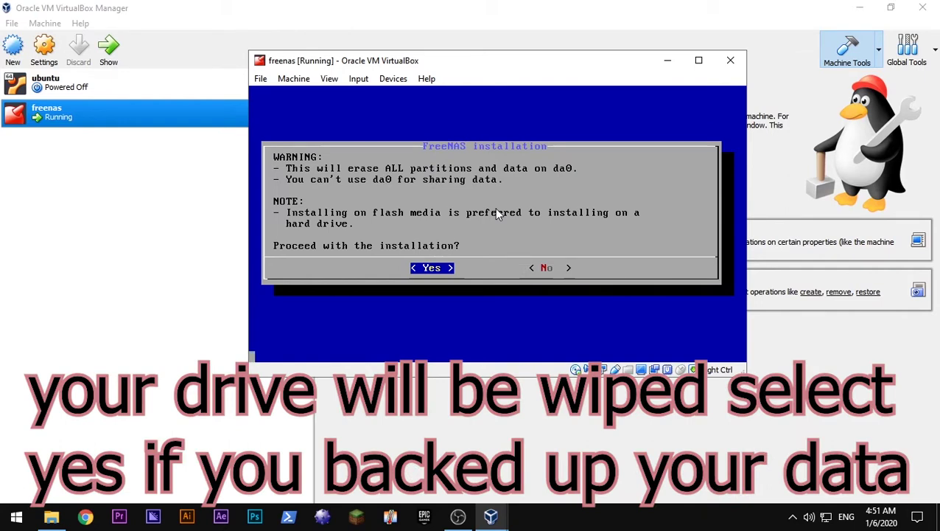
key(Return)
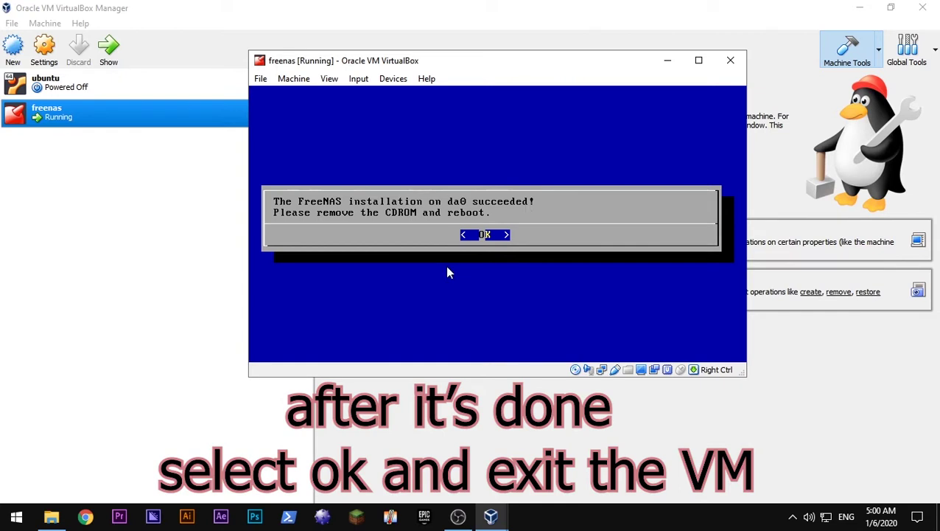
- Acknowledge the finished installation, shut down the FreeNAS system and close the virtual machine window
key(Return)
key(Down)
key(Down)
key(Down)
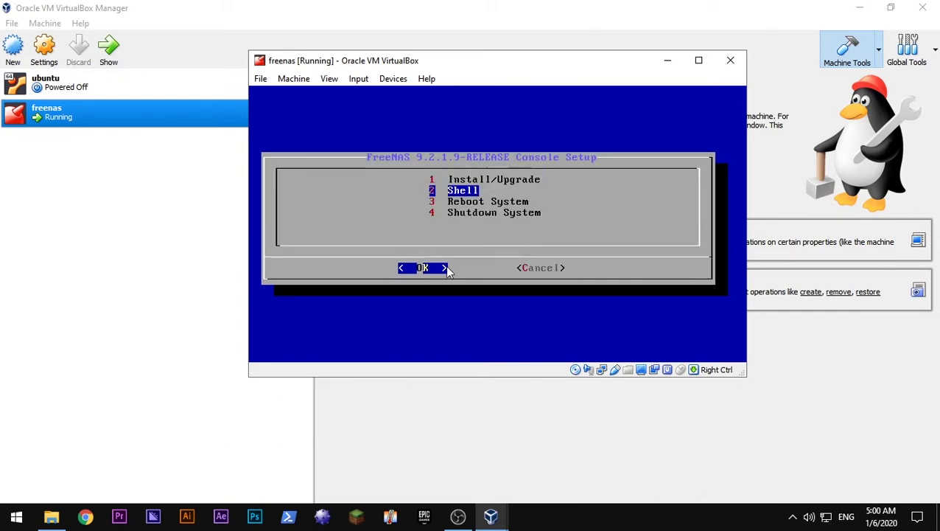
key(Return)
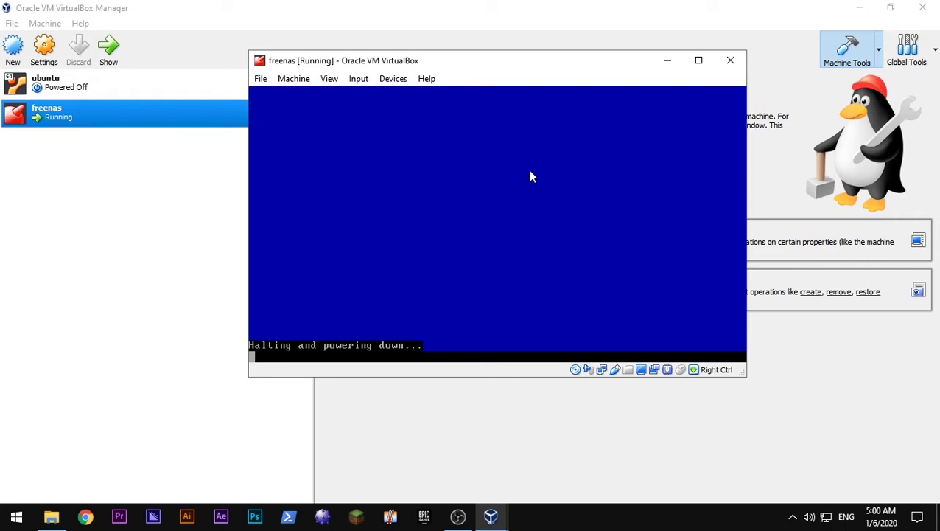
click(730, 61)
click(484, 236)
click(457, 259)
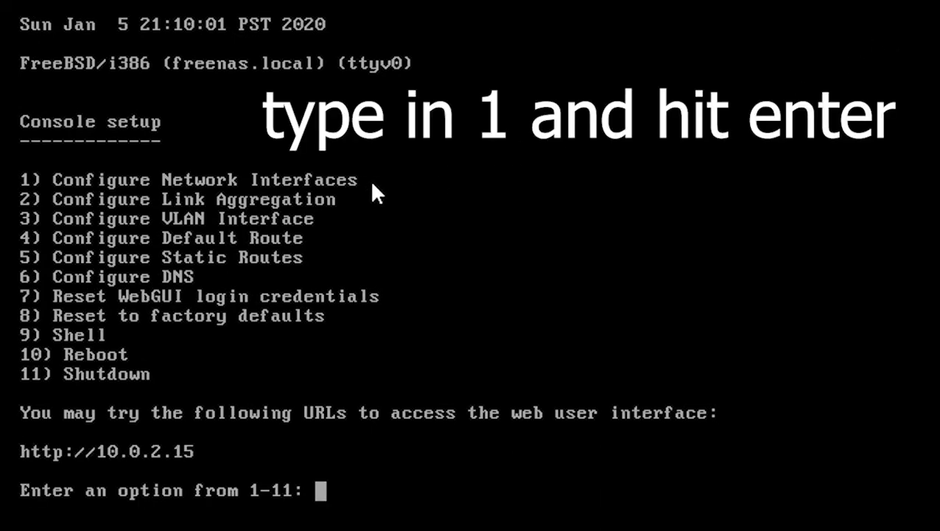
key(End)
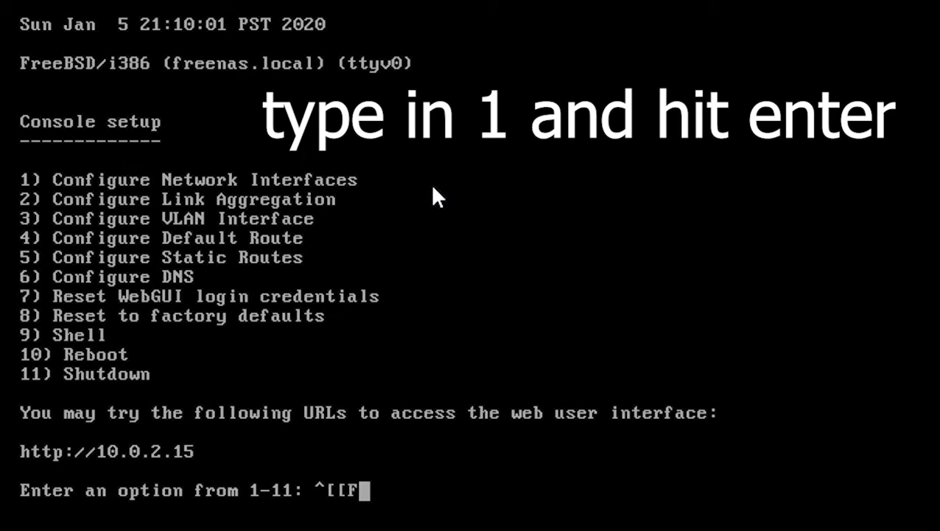
key(BackSpace)
key(BackSpace)
key(BackSpace)
key(BackSpace)
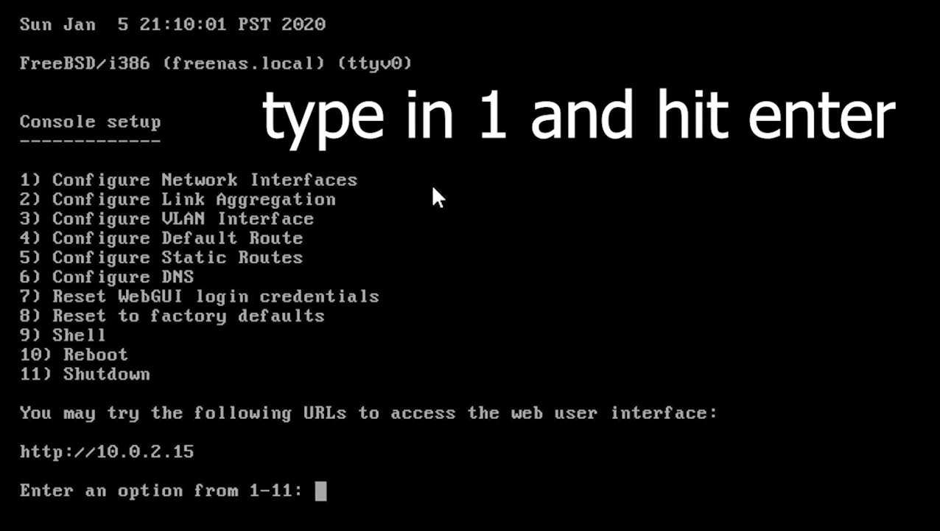
- Start configuring network interface em0 from the console menu, declining both the network configuration reset and DHCP
text(1)
key(Return)
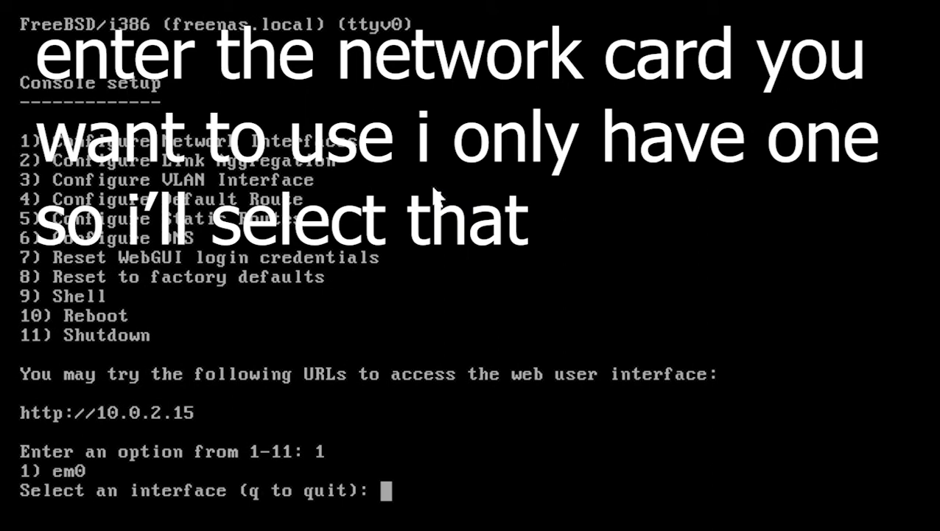
text(1)
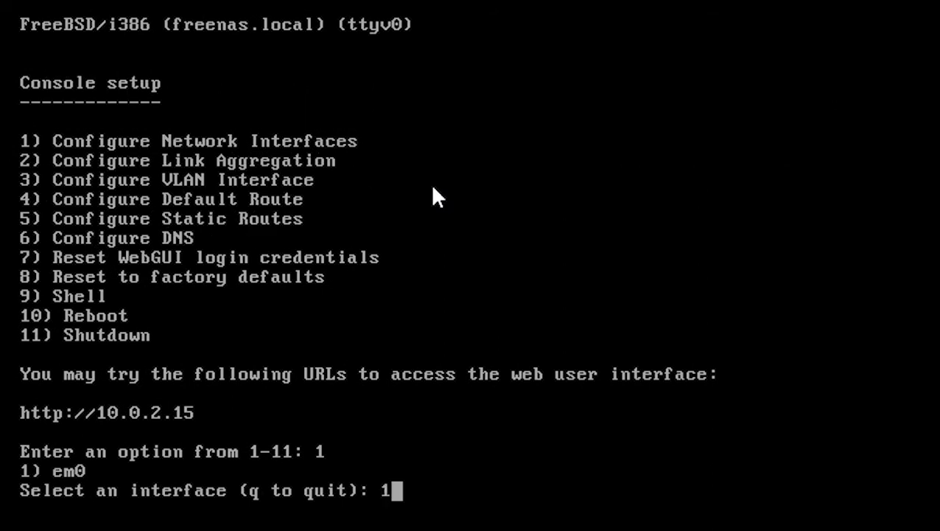
key(Return)
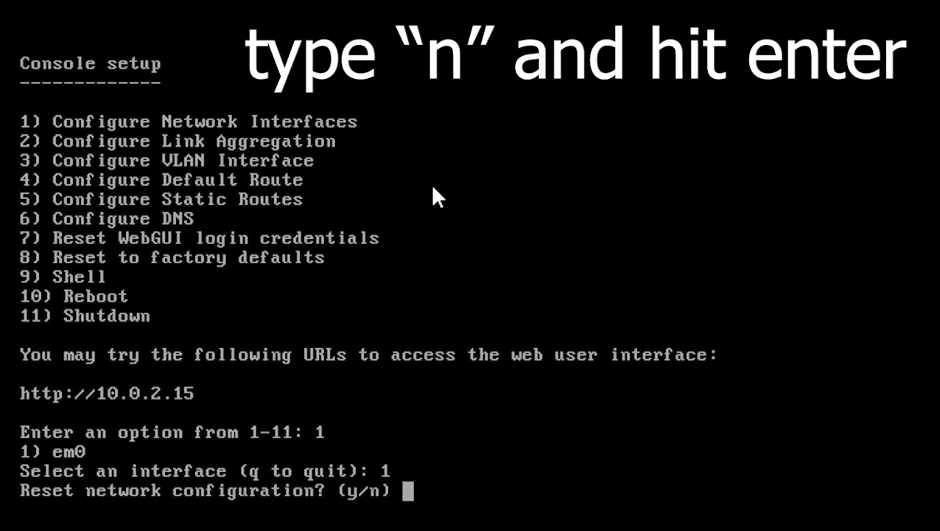
text(n)
key(Return)
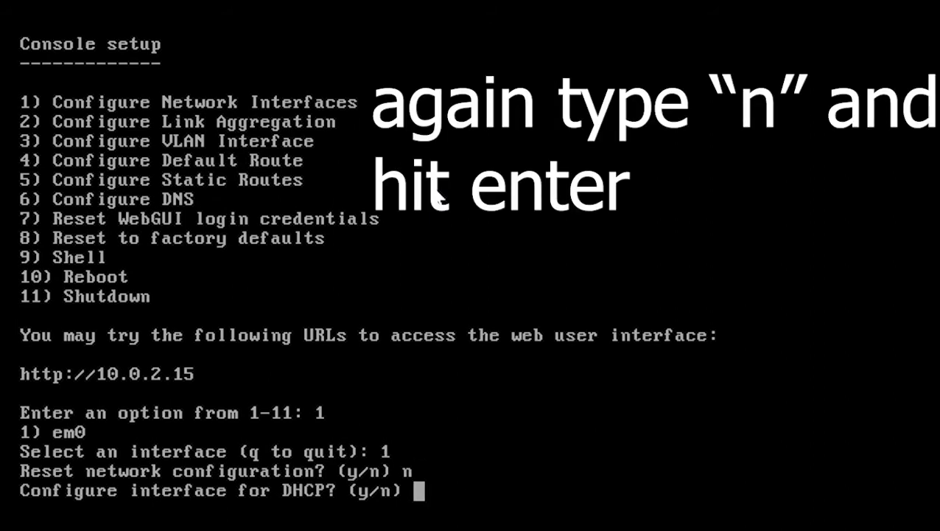
text(n)
key(Return)
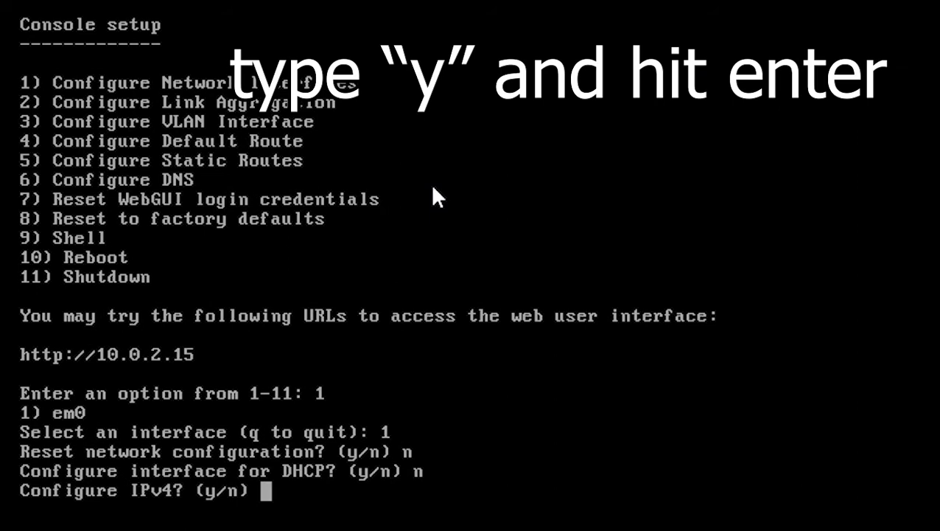
- Agree to configure IPv4 with interface name em0 and IPv4 address 192.168.1.50
text(y)
key(Return)
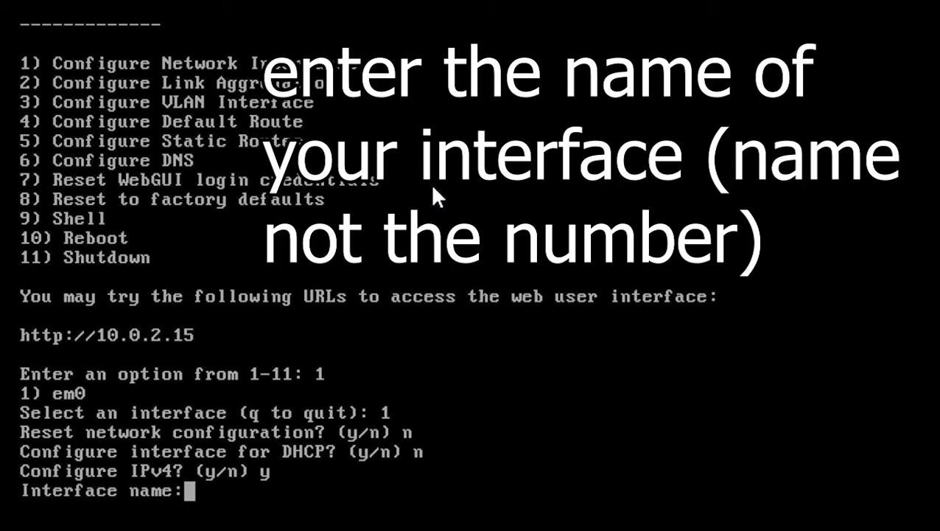
text(em0)
key(Return)
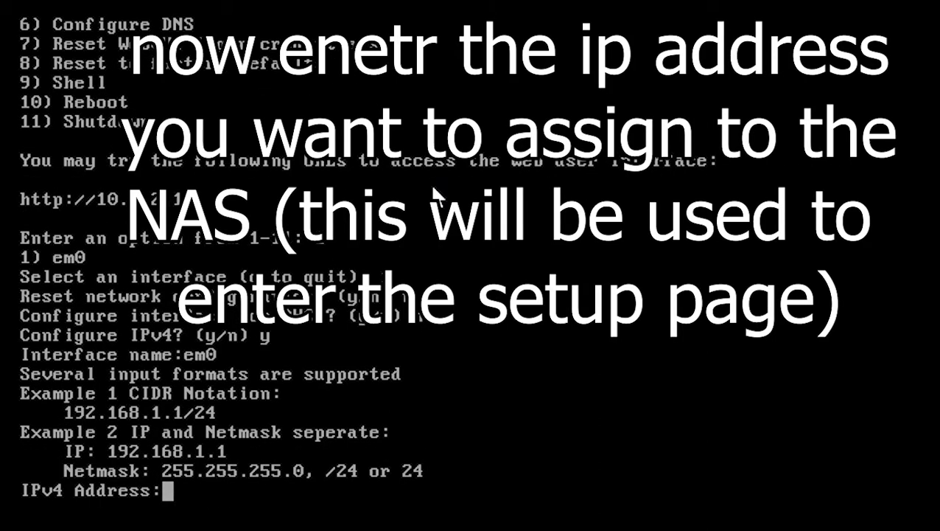
text(192)
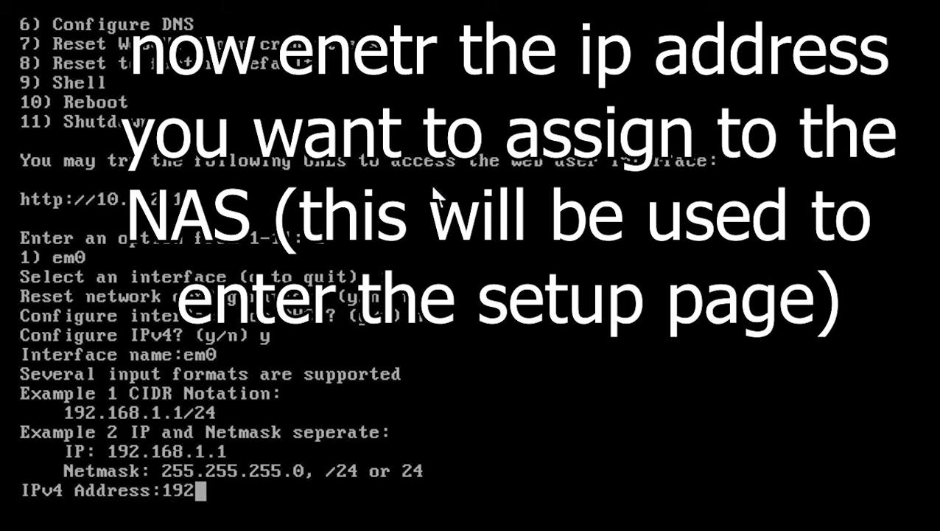
text(.168.)
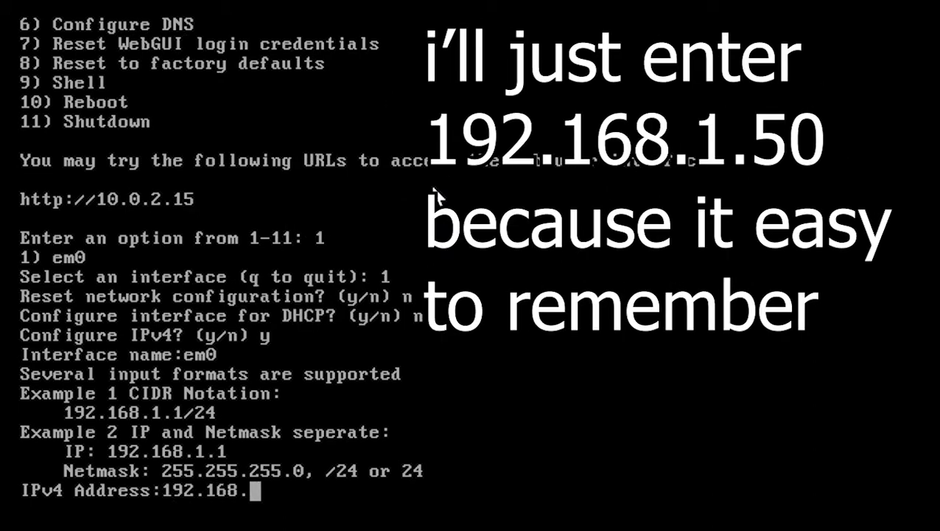
text(1.50)
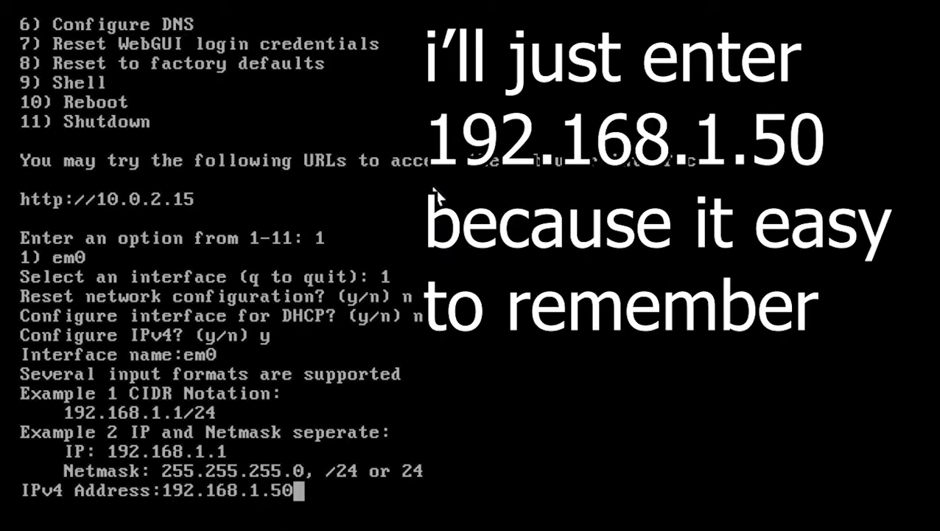
key(Return)
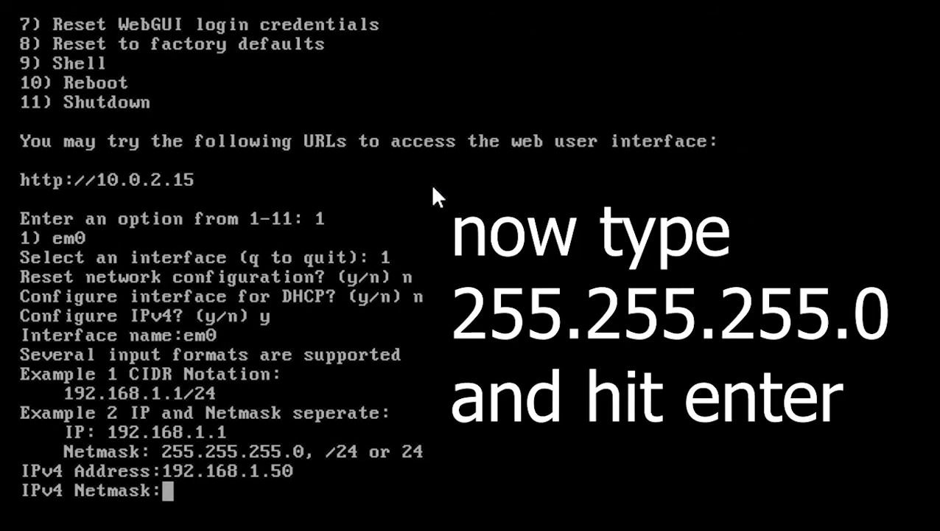
- Set the IPv4 netmask to 255.255.255.0 and decline the IPv6 configuration
text(255.)
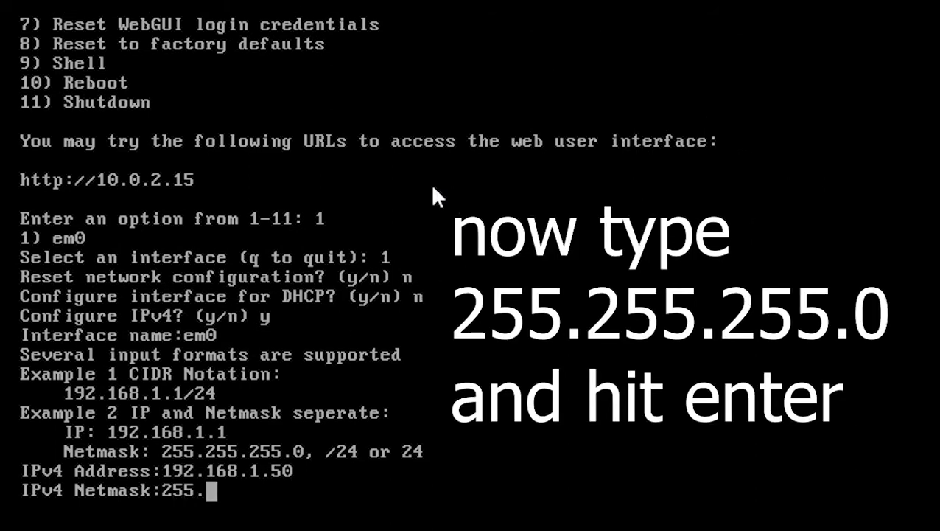
text(255.255.)
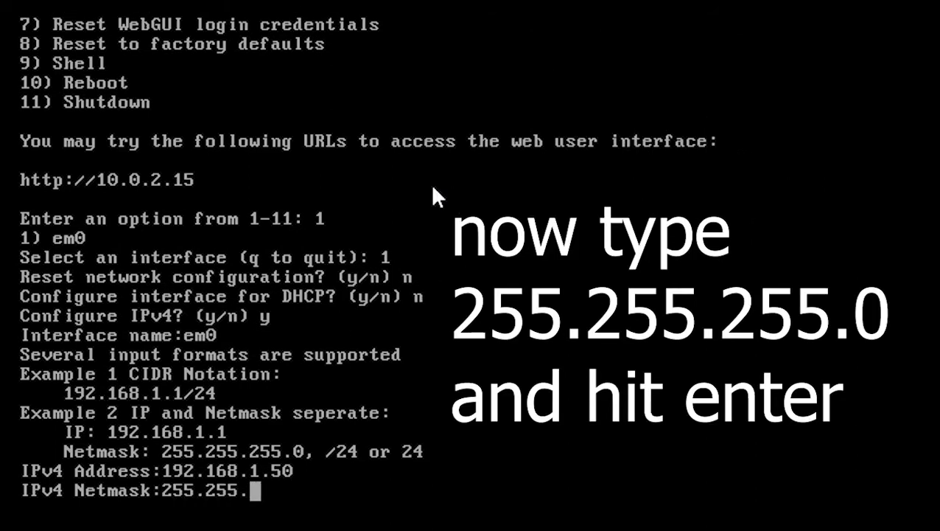
text(0)
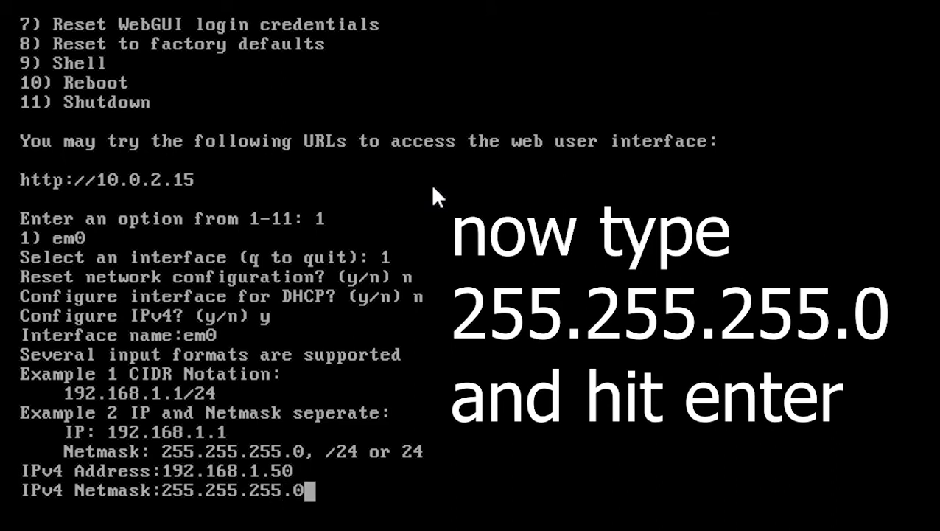
key(Return)
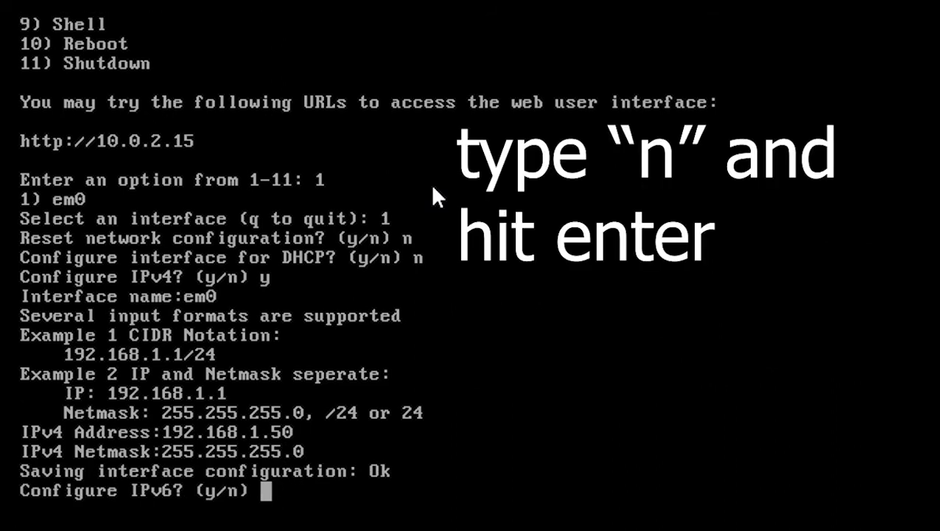
text(n)
key(Return)
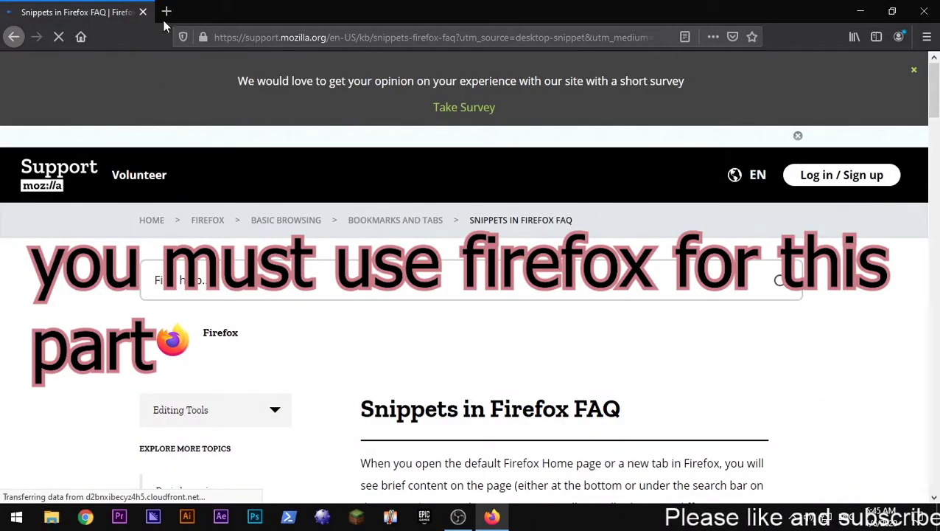
- In Firefox, replace the Snippets FAQ page with a new tab and load the NAS setup page at 192.168.1.50
click(165, 12)
click(142, 12)
text(1)
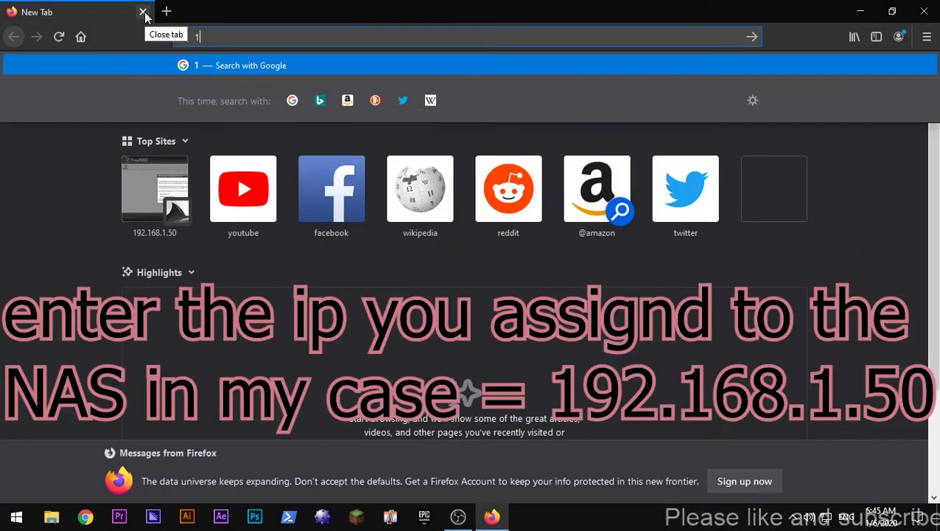
text(92.)
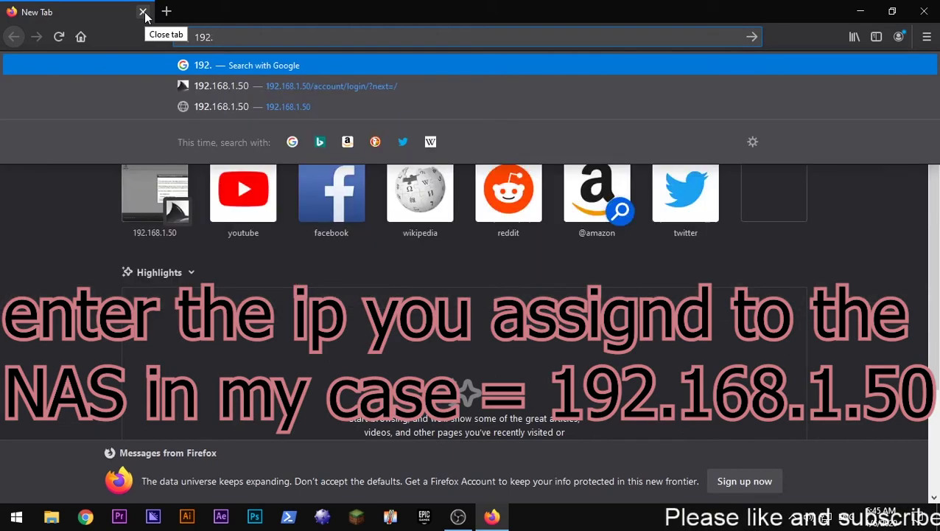
text(168.1.50)
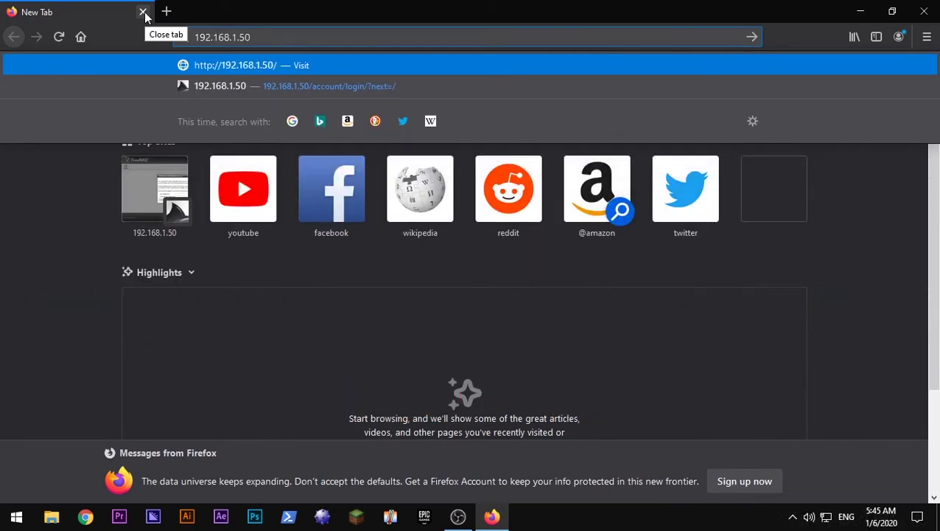
key(Return)
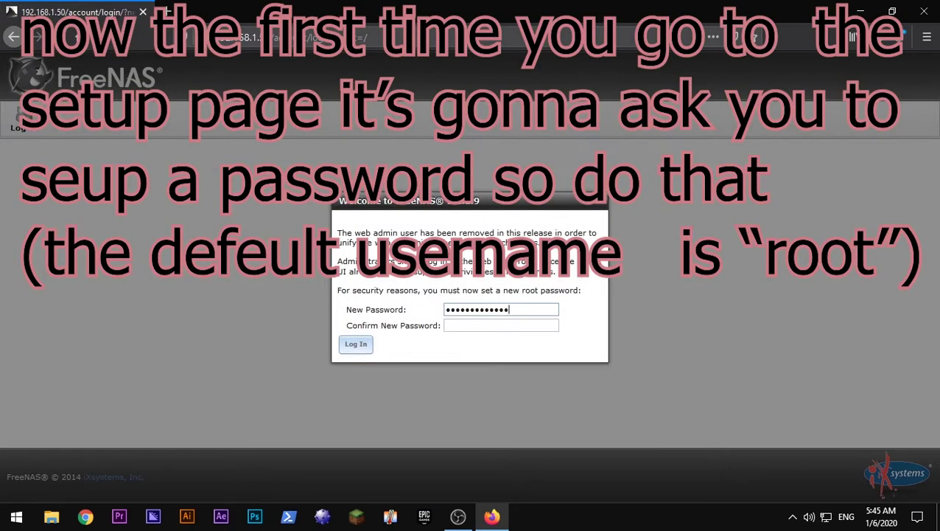
- Confirm the new root password on the FreeNAS welcome form and log in
drag(523, 310, 447, 310)
click(458, 322)
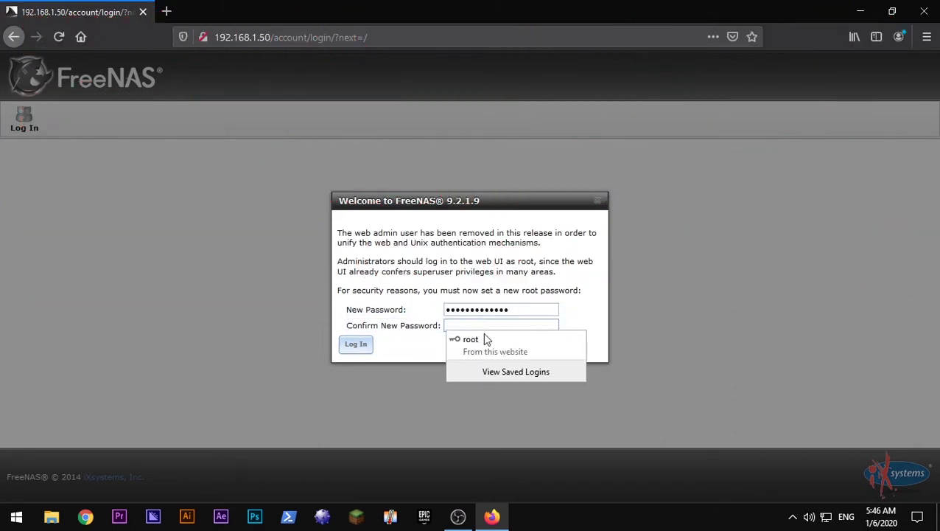
key(ctrl+v)
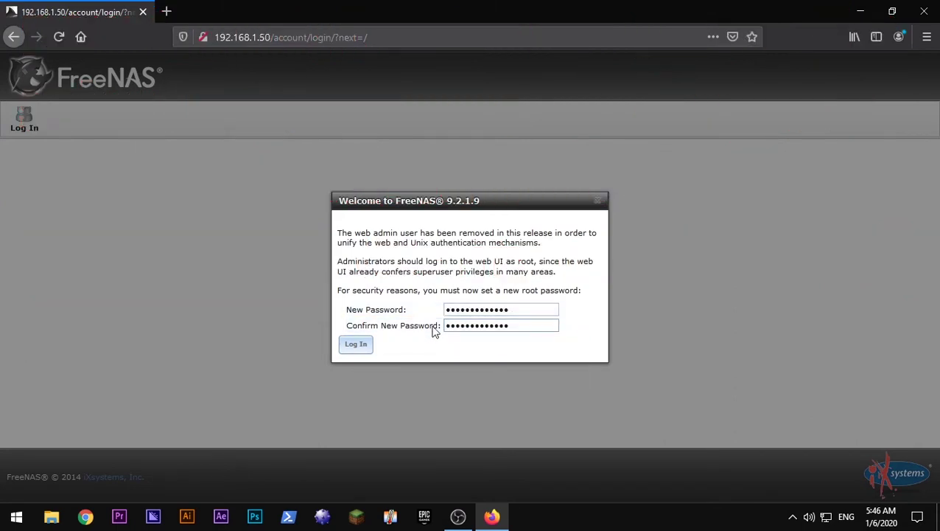
click(361, 344)
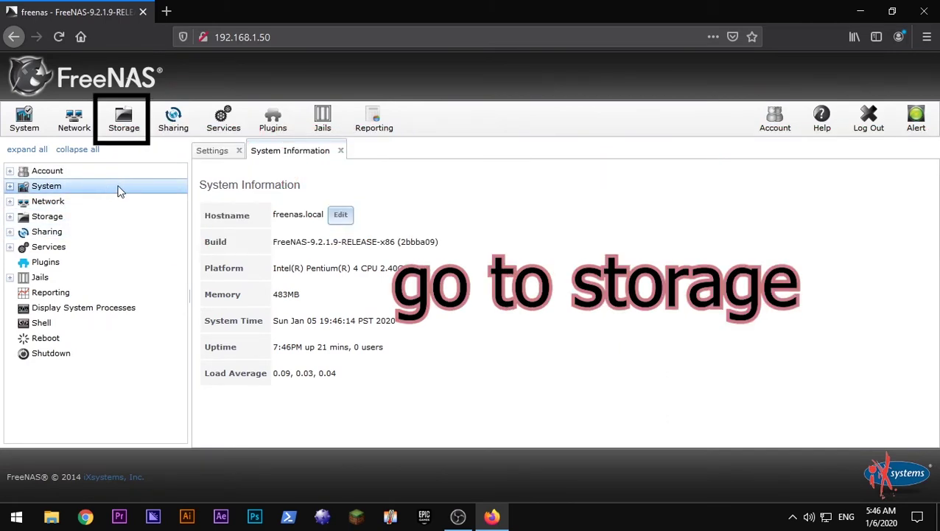
- Create a ZFS volume named main in Storage from the available 41.1 GB disk, using the Stripe layout
click(126, 129)
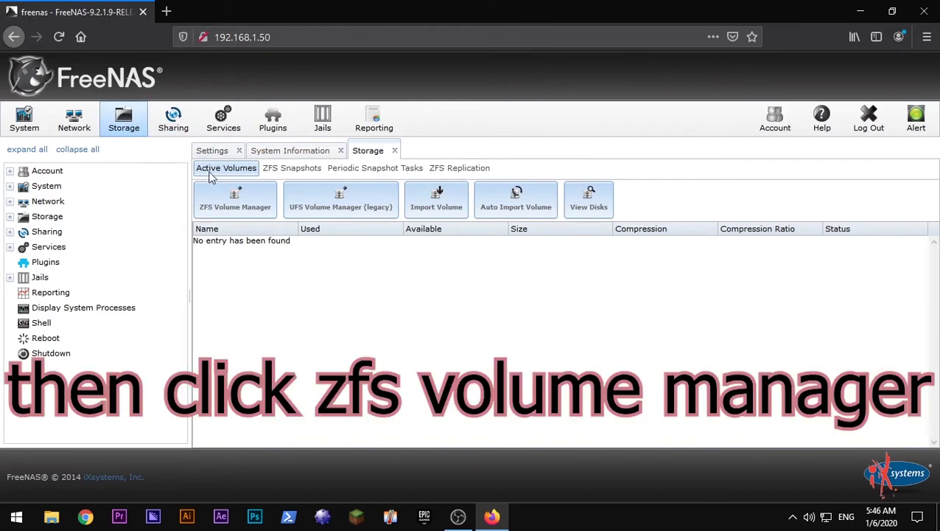
click(263, 192)
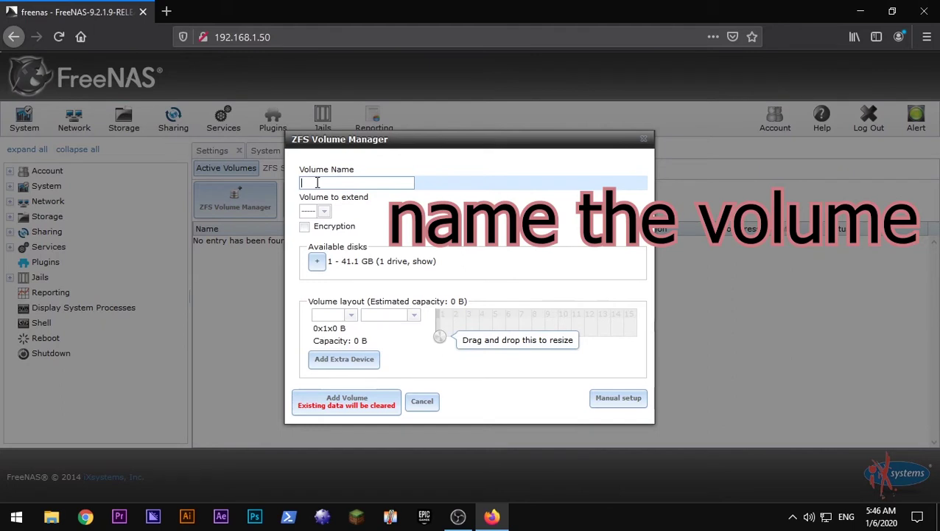
click(332, 182)
text(main)
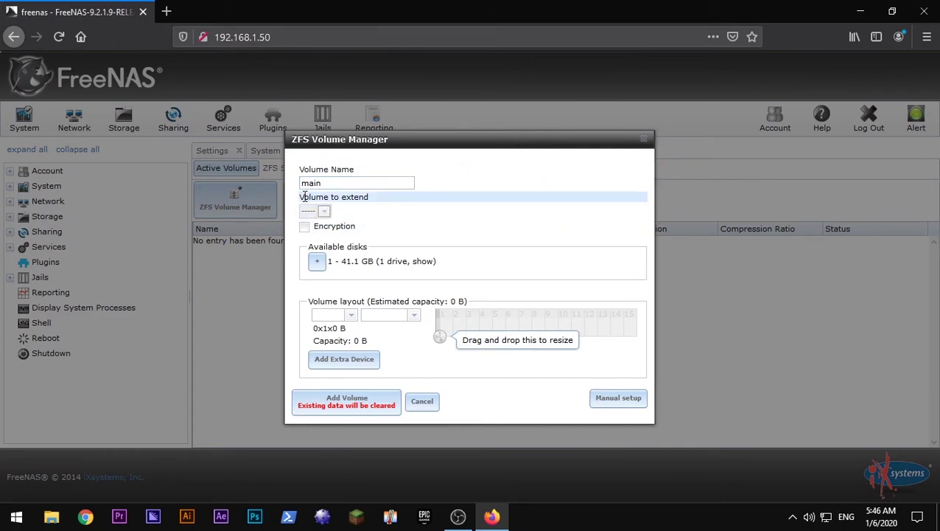
click(319, 262)
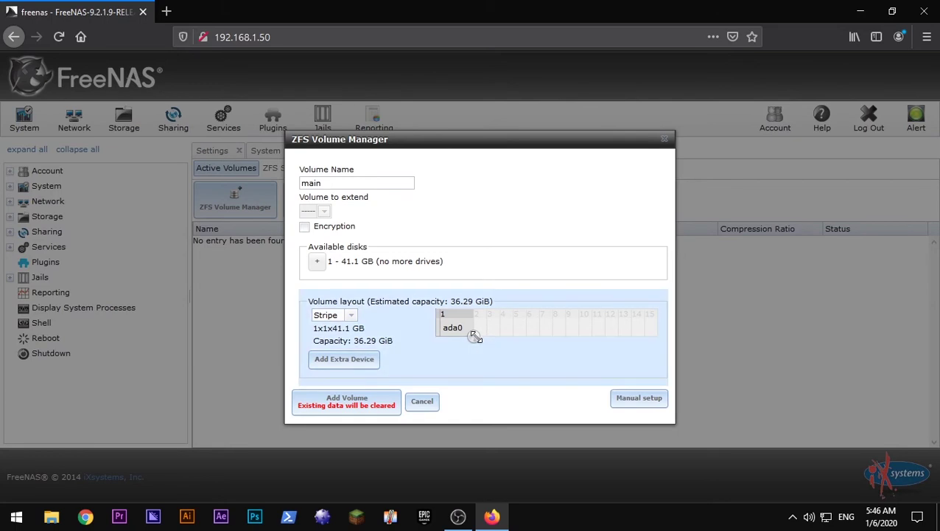
click(347, 400)
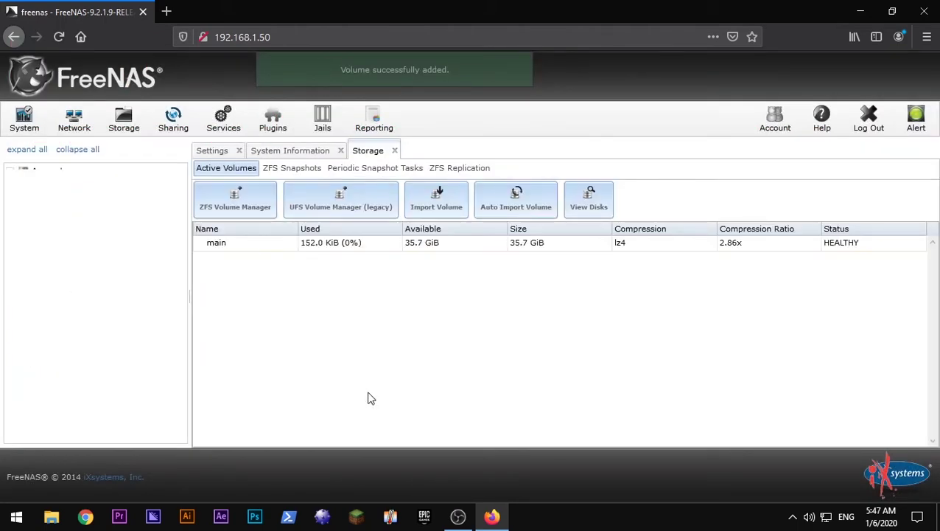
- Open the permission settings of the main volume (/mnt/main) and set its owner user to nobody
click(356, 247)
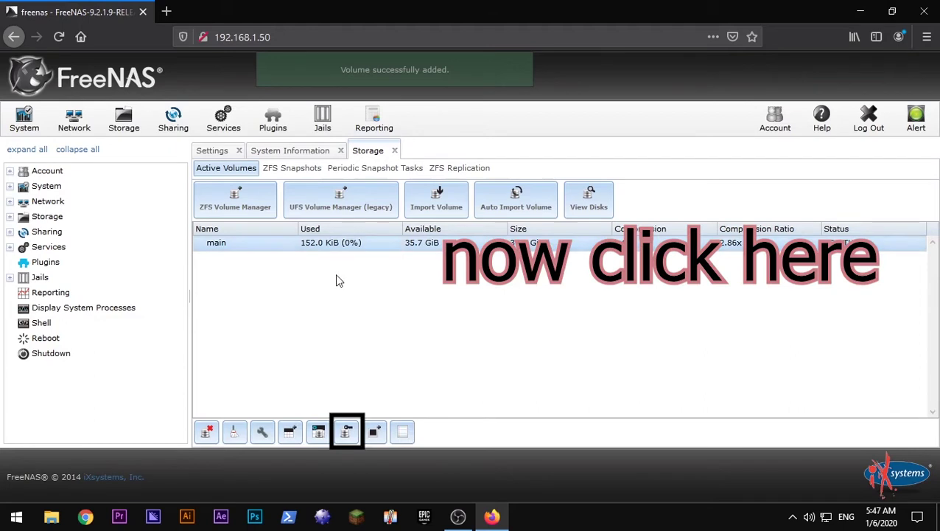
click(110, 292)
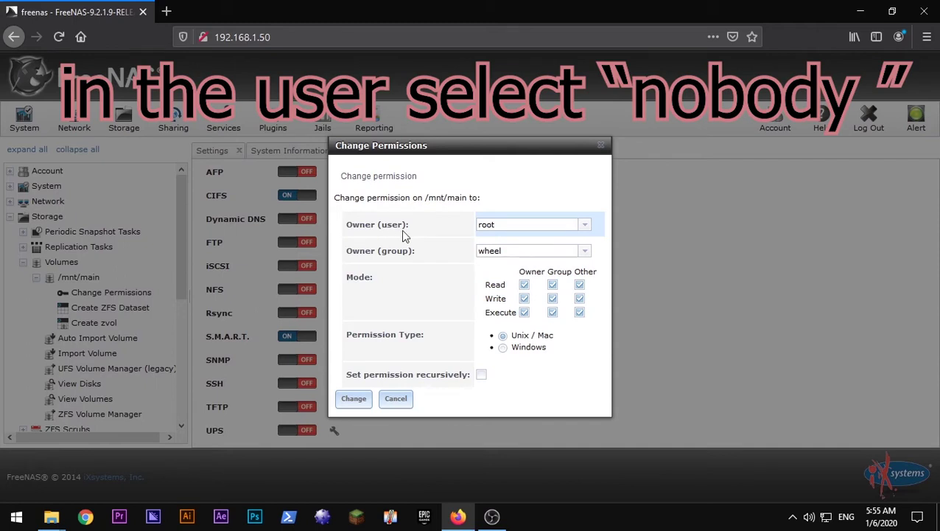
click(583, 227)
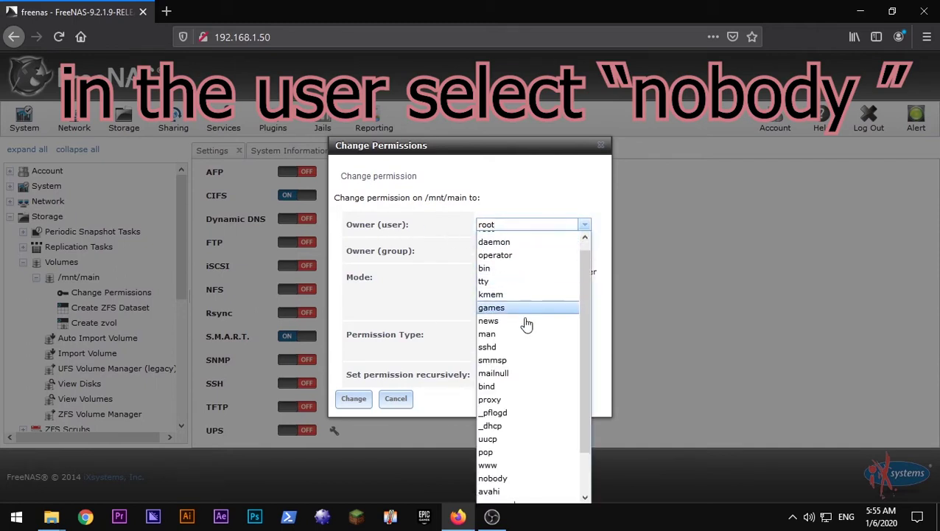
scroll(520, 342, down, 2)
click(493, 431)
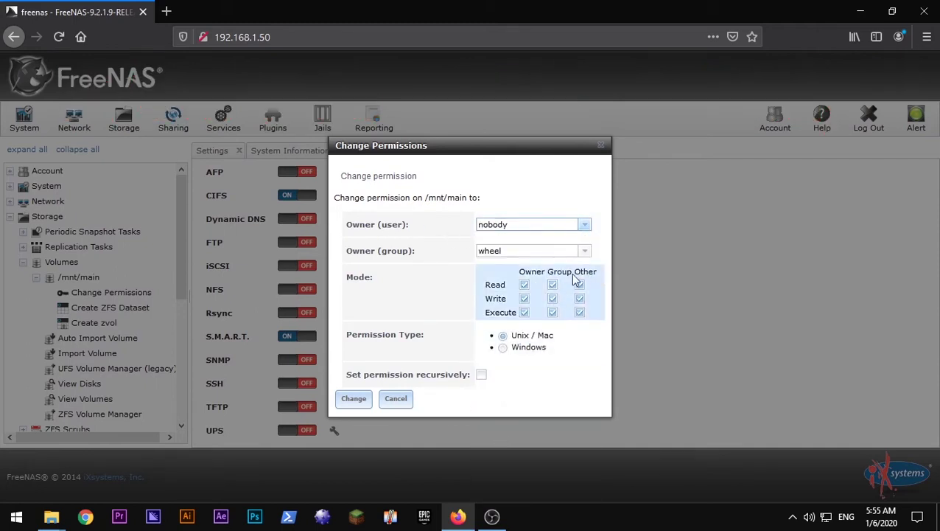
- Set the owner group of the /mnt/main volume to nogroup
click(584, 254)
scroll(527, 354, down, 3)
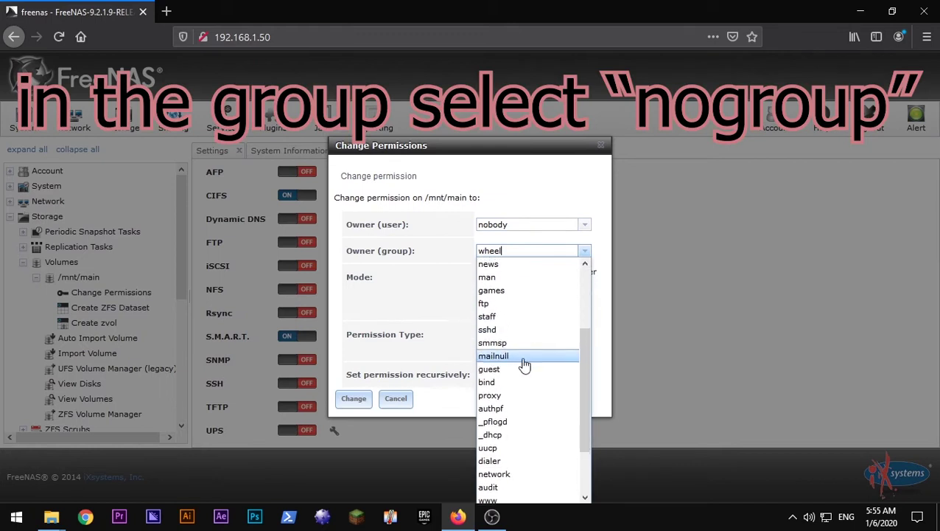
scroll(518, 378, down, 2)
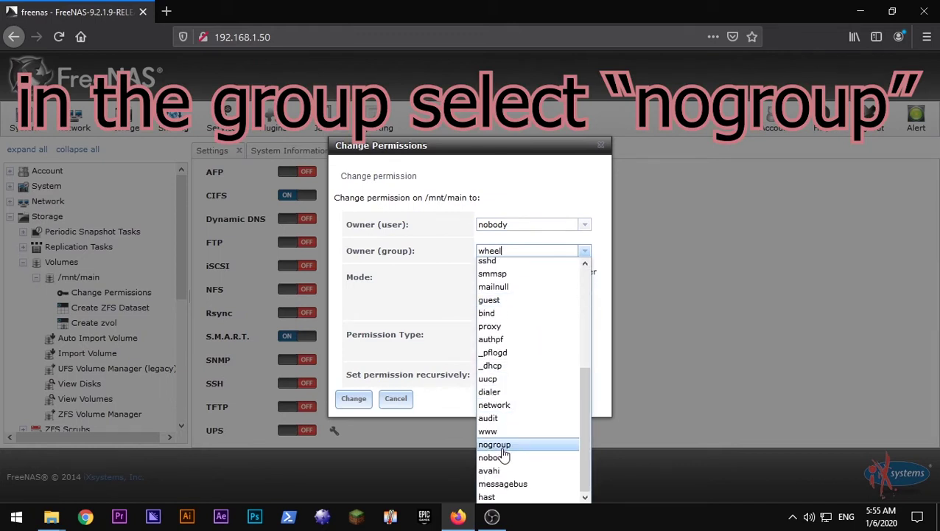
click(505, 447)
- Keep all read, write and execute modes ticked for /mnt/main, set the permission type to Windows, and apply the change
click(503, 346)
click(503, 335)
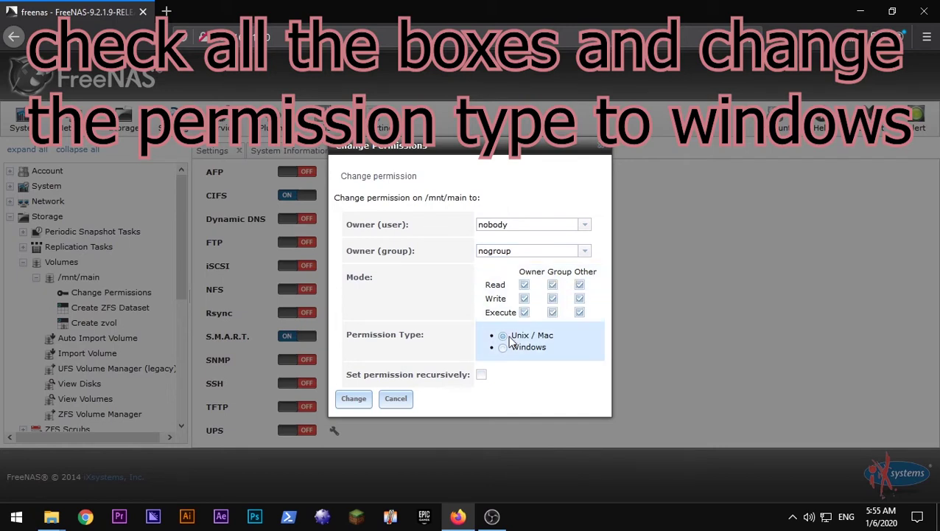
click(554, 299)
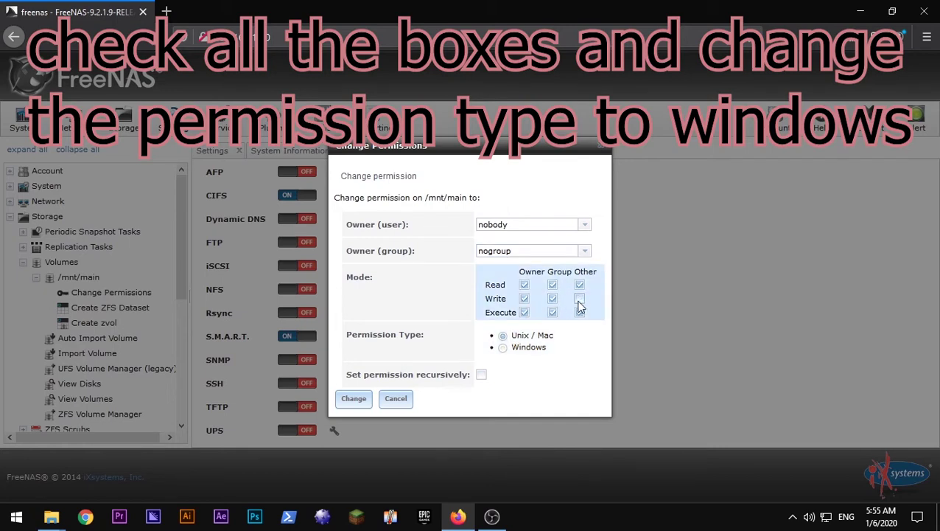
click(504, 346)
click(355, 399)
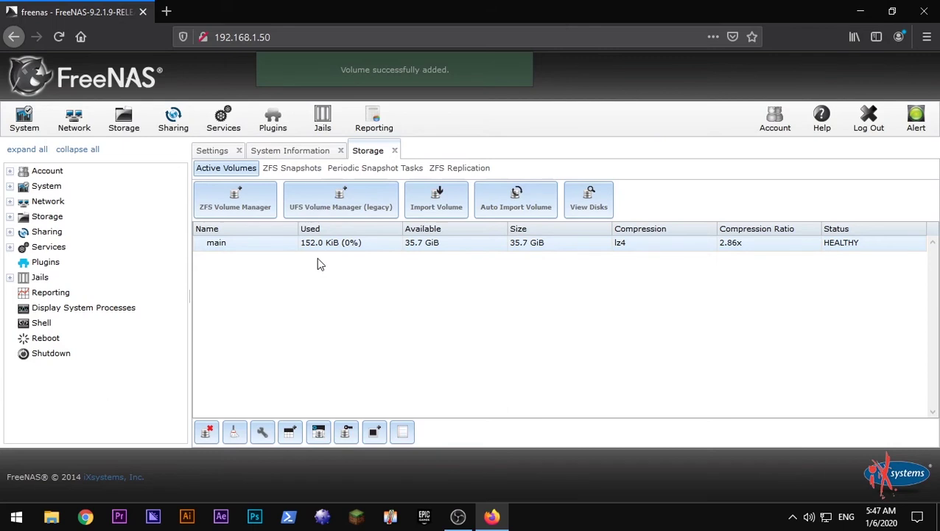
- Start adding a Windows (CIFS) share and name it loser
click(33, 235)
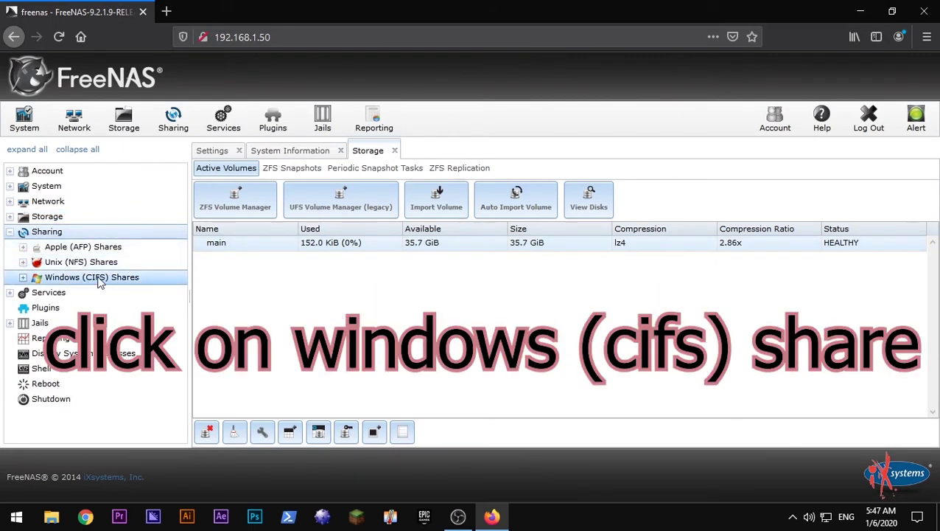
click(94, 283)
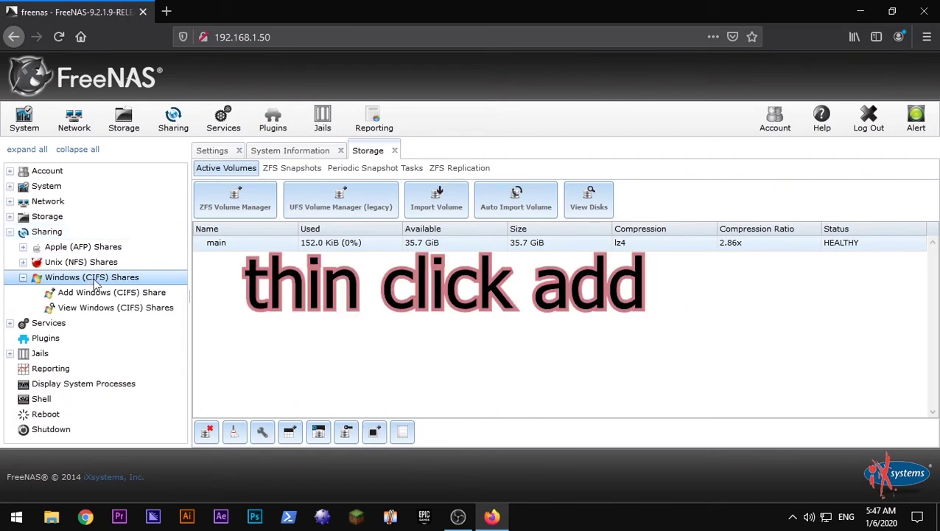
click(96, 292)
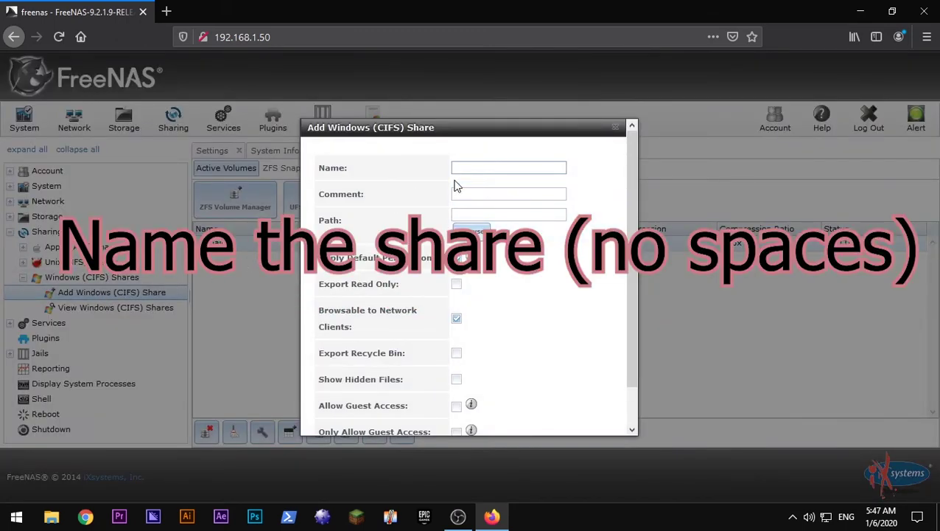
text(los)
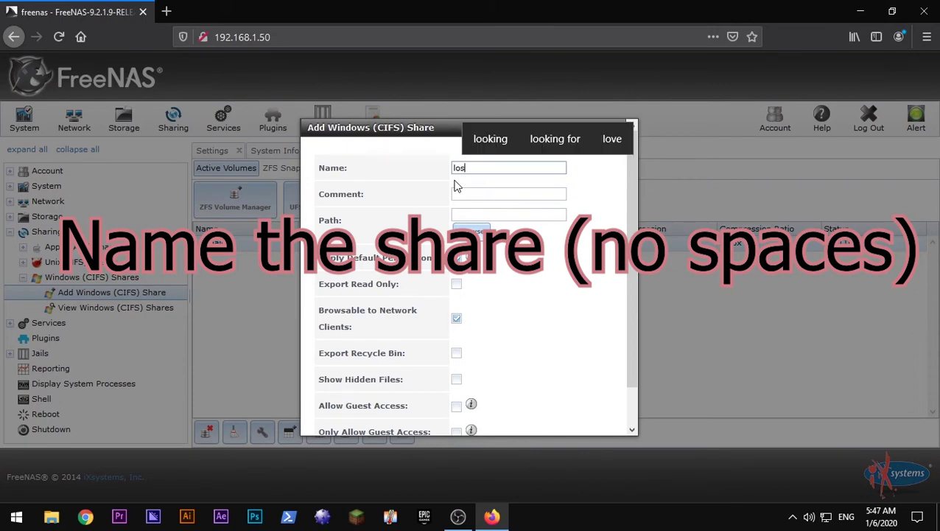
text(er te)
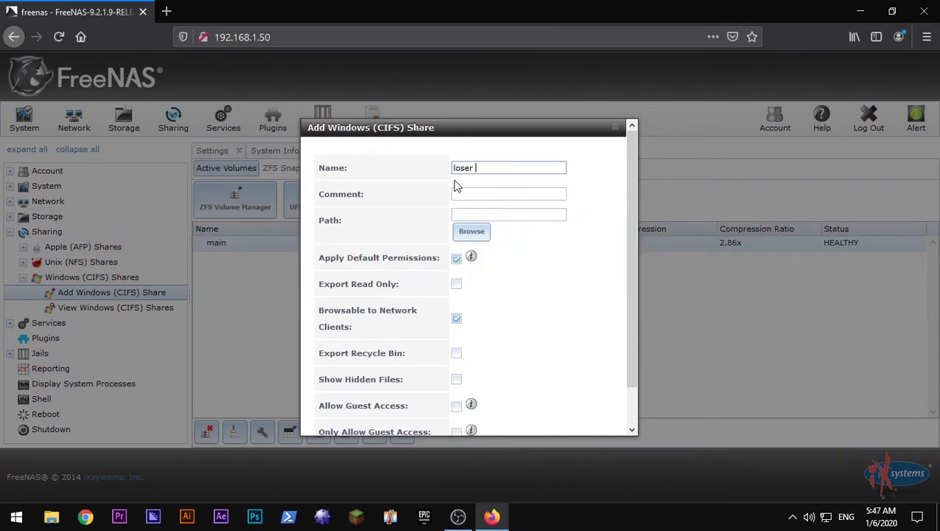
text(ch)
key(BackSpace)
right_click(485, 227)
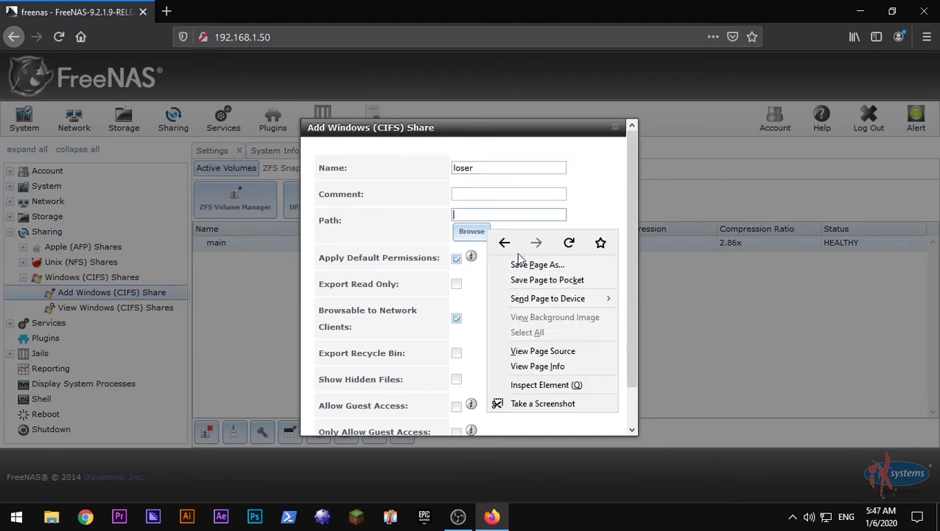
click(486, 168)
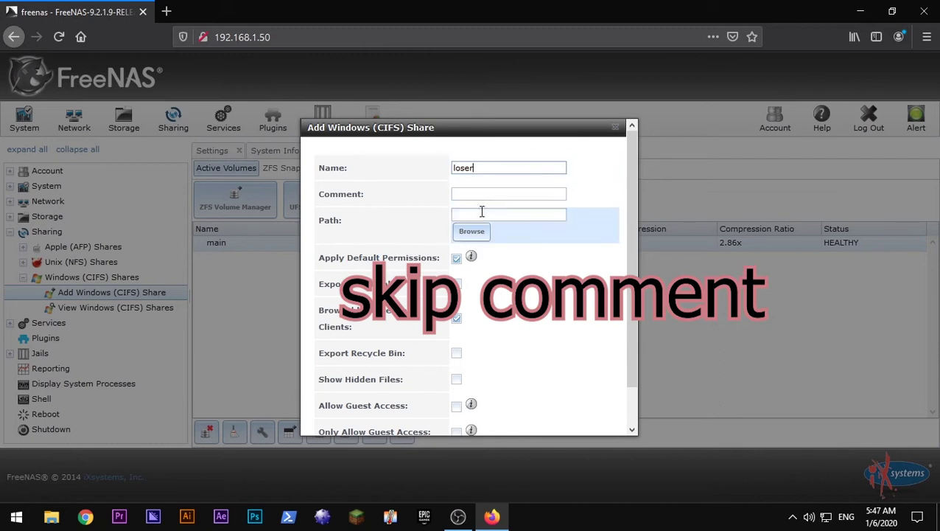
- Browse to the main volume and set the share's path to /mnt/main
scroll(481, 225, down, 1)
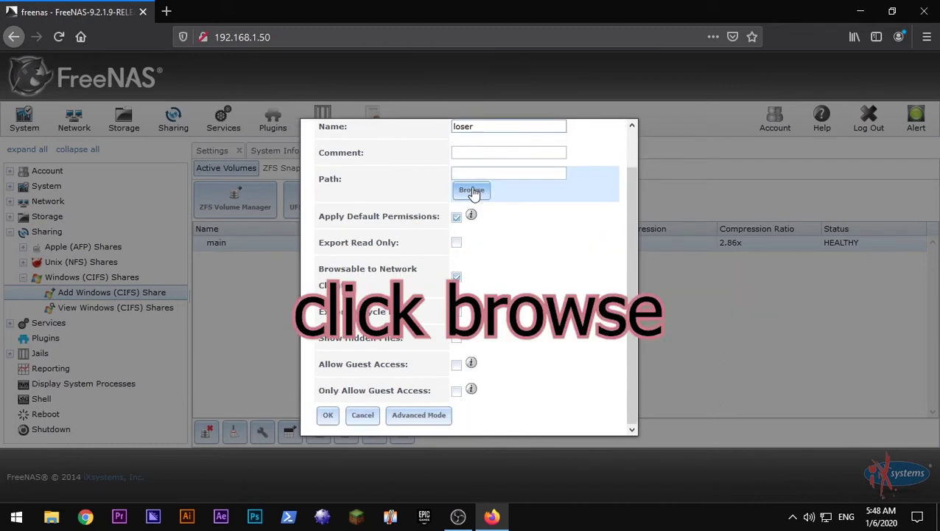
click(472, 190)
click(490, 223)
click(474, 224)
click(501, 240)
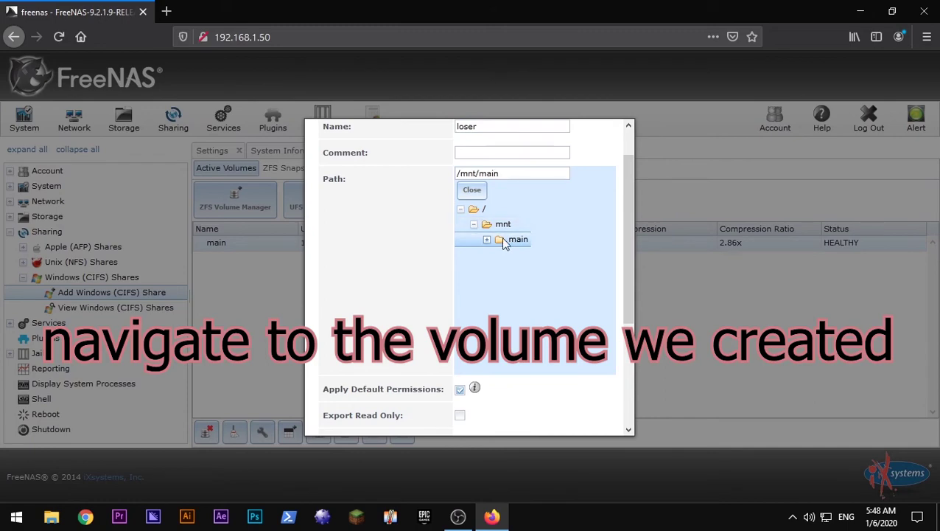
click(472, 190)
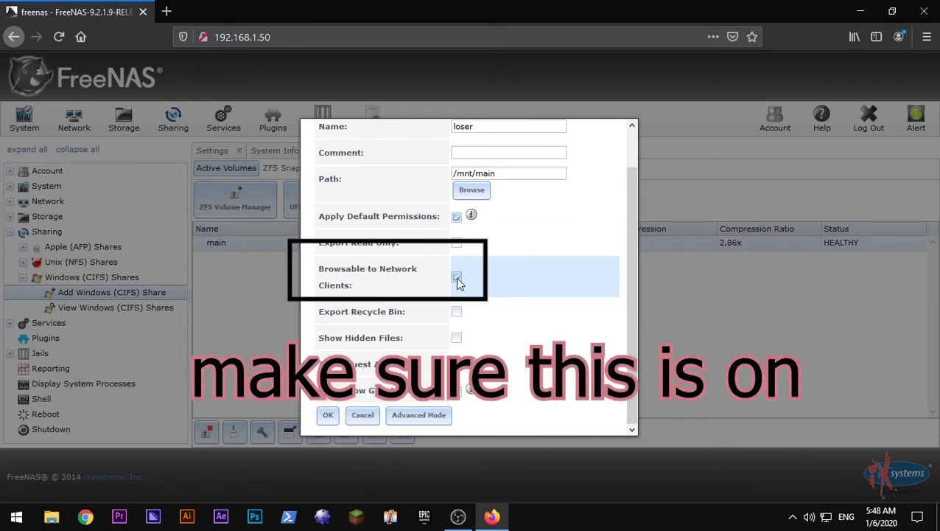
- Allow guest access on the share, save it, and enable the CIFS service
click(456, 364)
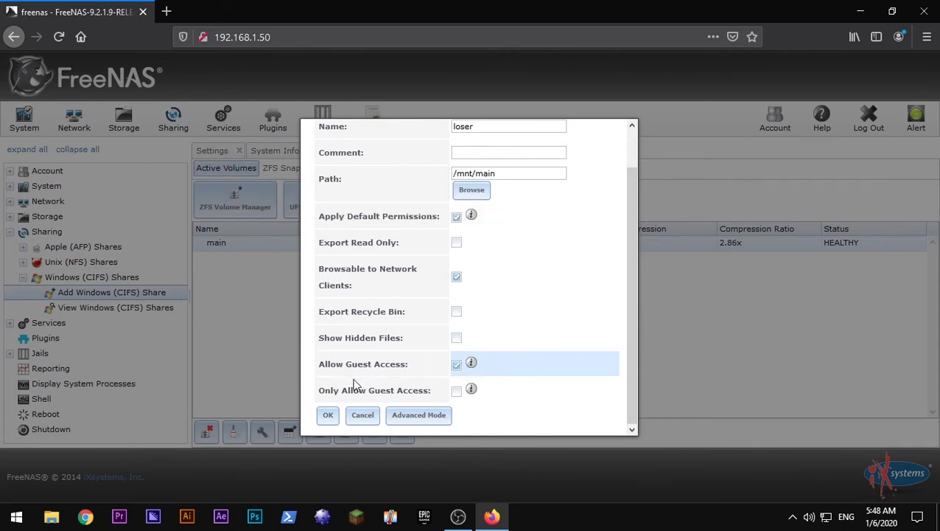
click(328, 416)
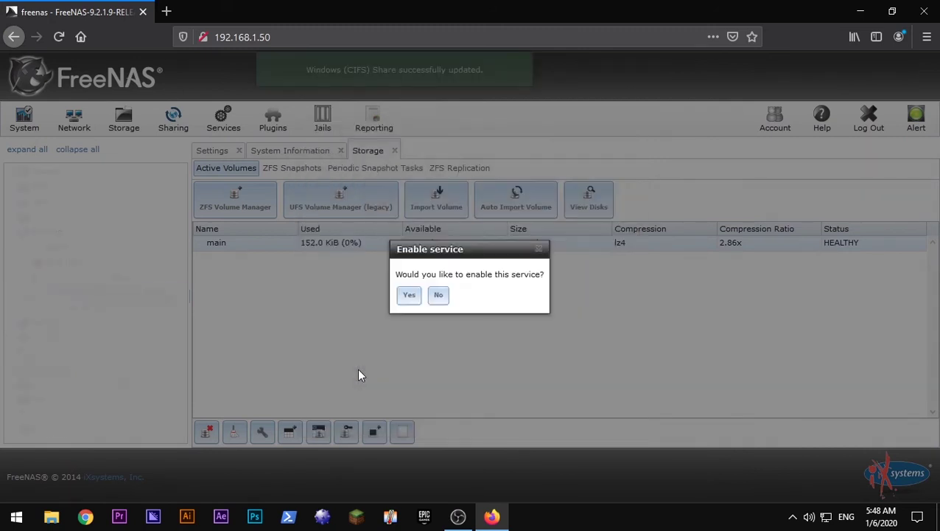
click(410, 294)
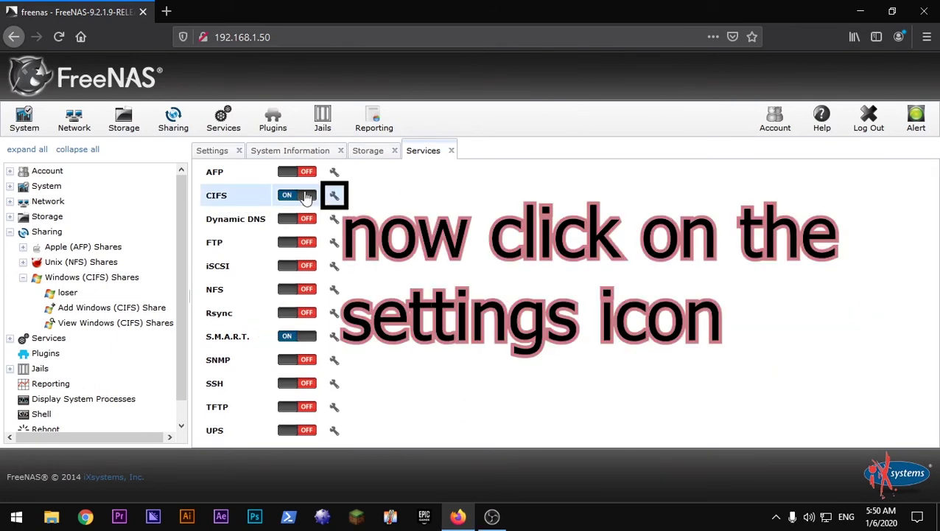
- Open the CIFS service settings and set the NetBIOS name to loser
click(335, 196)
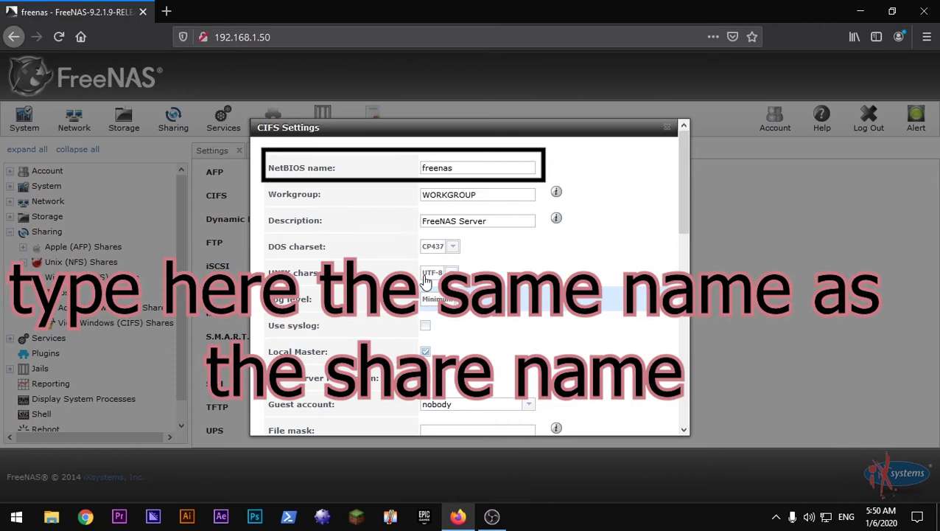
click(441, 168)
drag(457, 168, 400, 171)
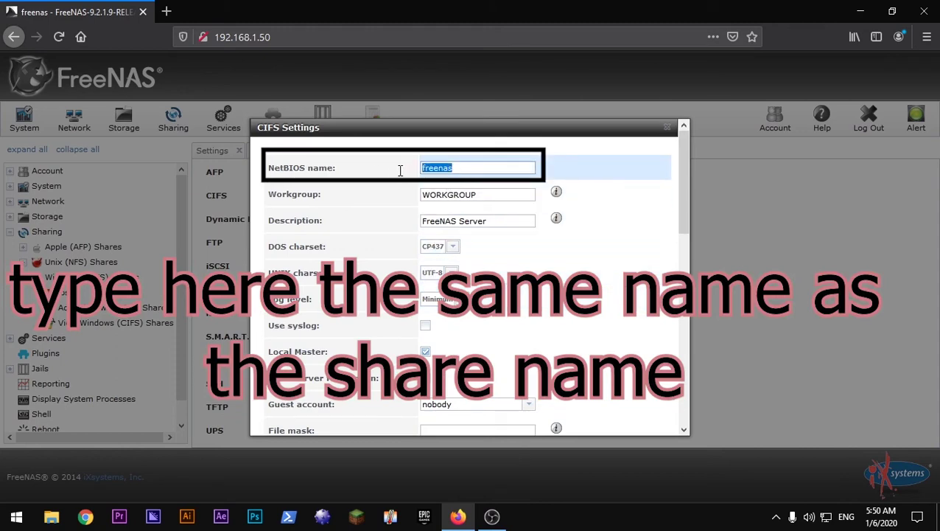
key(BackSpace)
text(loser)
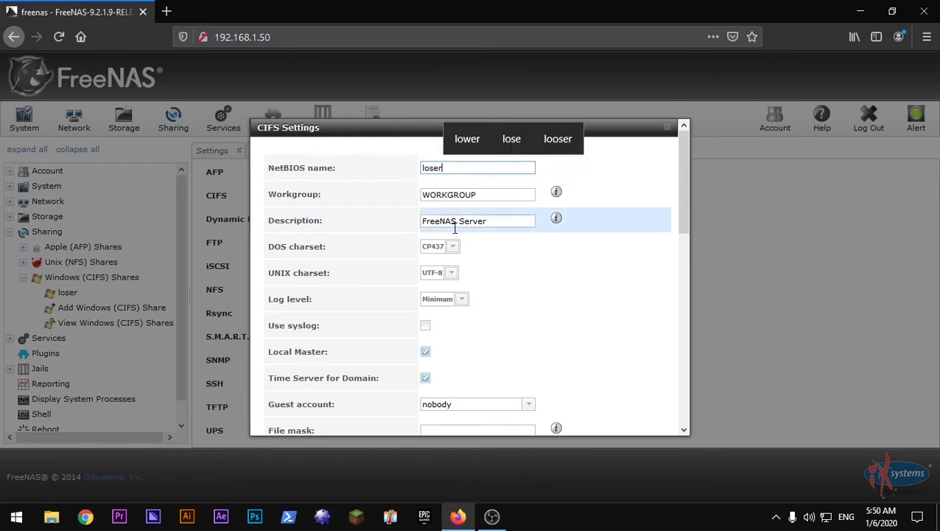
- Set the CIFS log level to None and enable Allow Empty Password
click(448, 298)
click(439, 318)
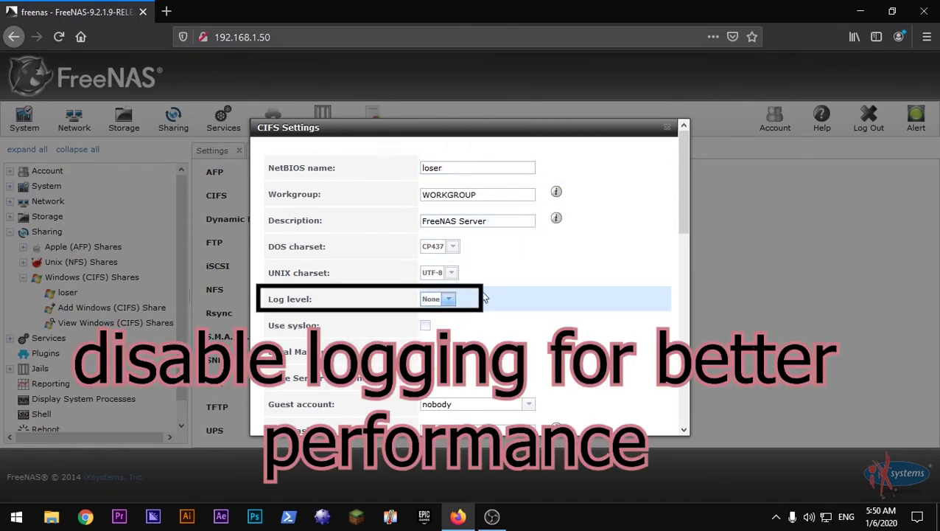
scroll(484, 297, down, 3)
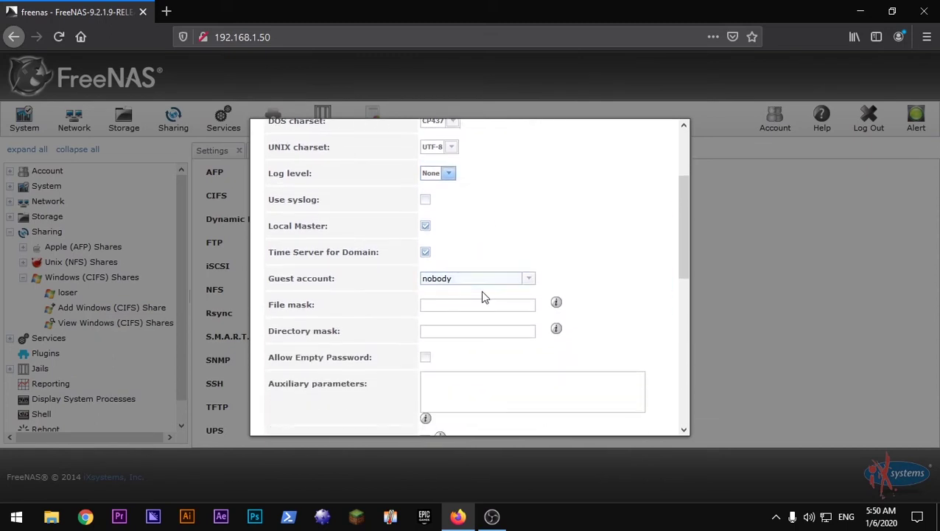
scroll(484, 296, down, 4)
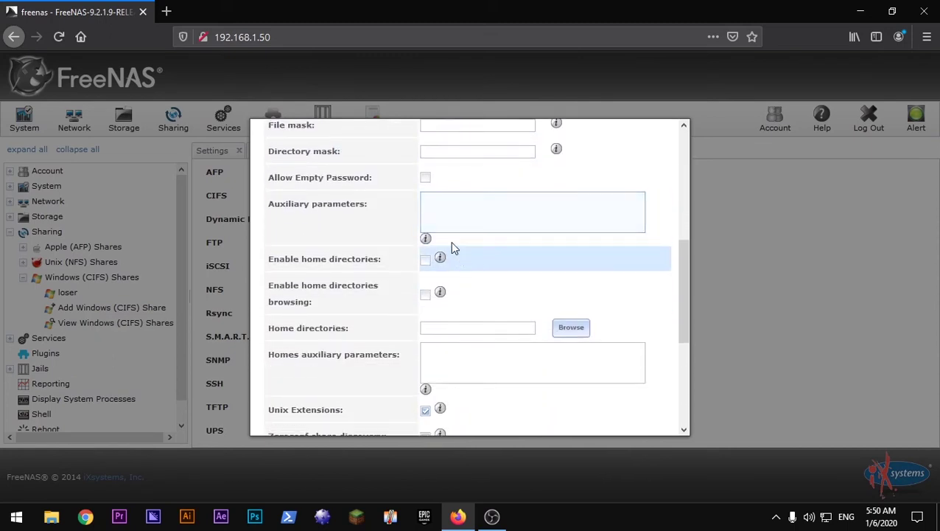
click(425, 178)
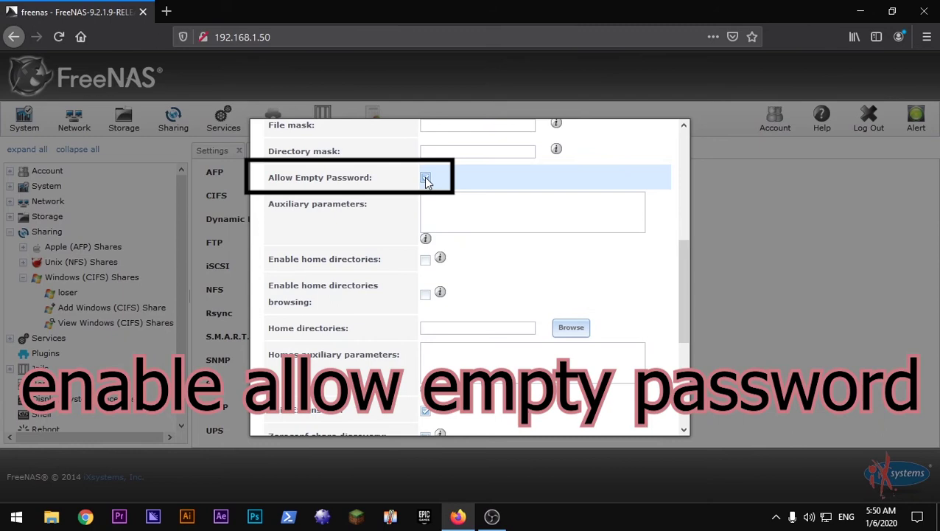
- Set the server maximum protocol to SMB3_00 and the minimum to SMB2, and save the CIFS settings
scroll(390, 256, down, 1)
scroll(390, 256, down, 4)
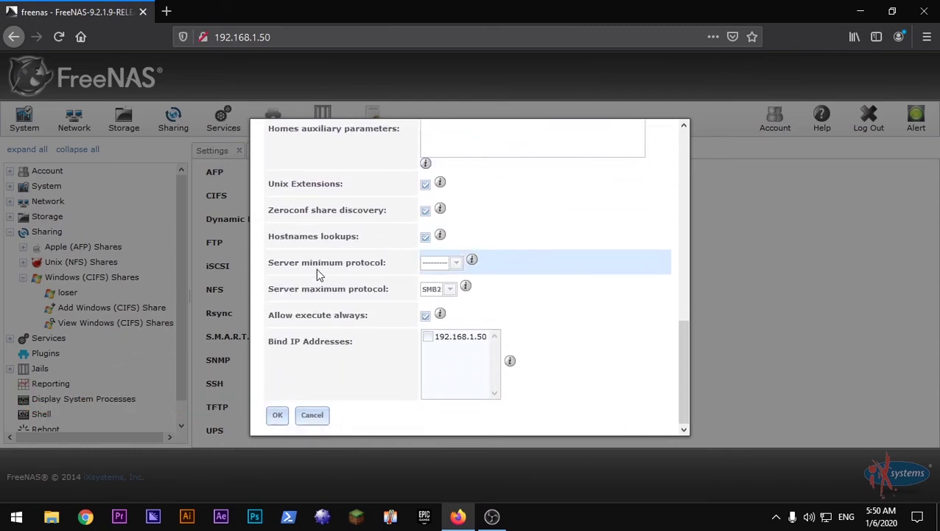
click(449, 289)
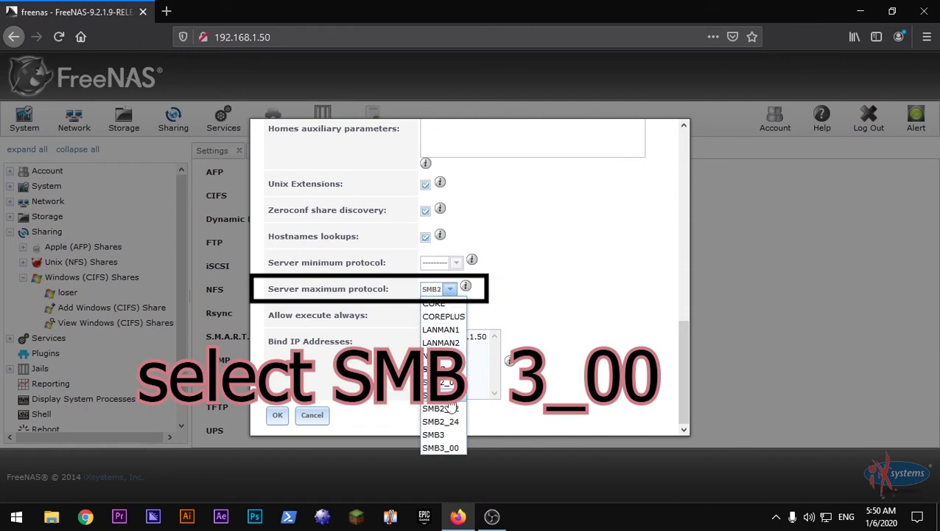
click(440, 448)
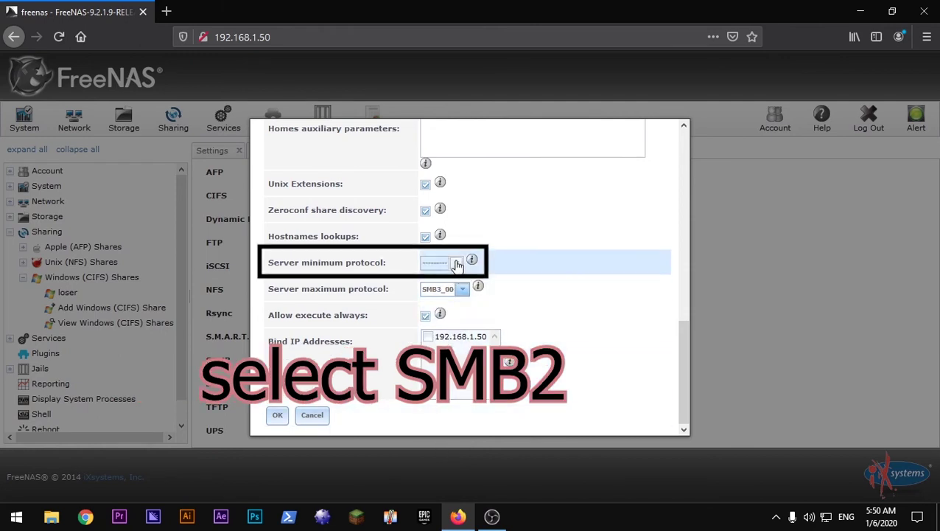
click(455, 263)
click(440, 356)
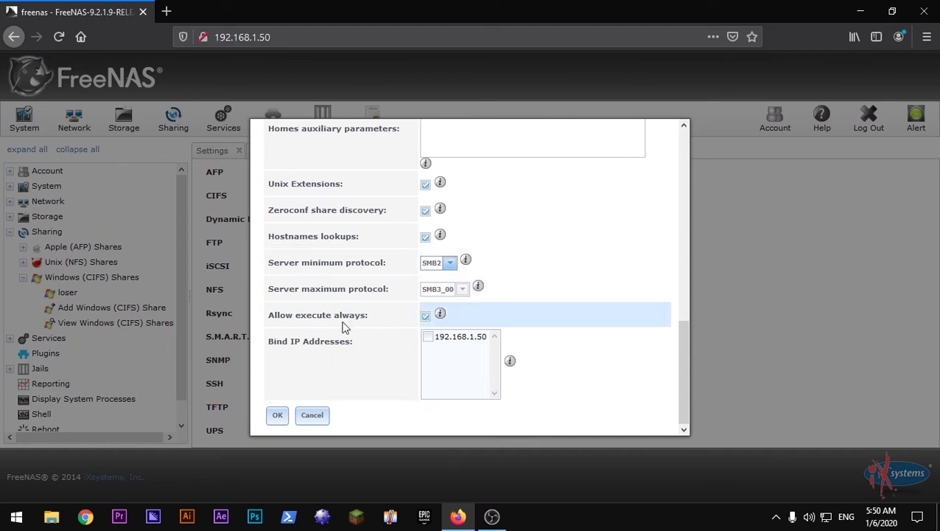
click(274, 417)
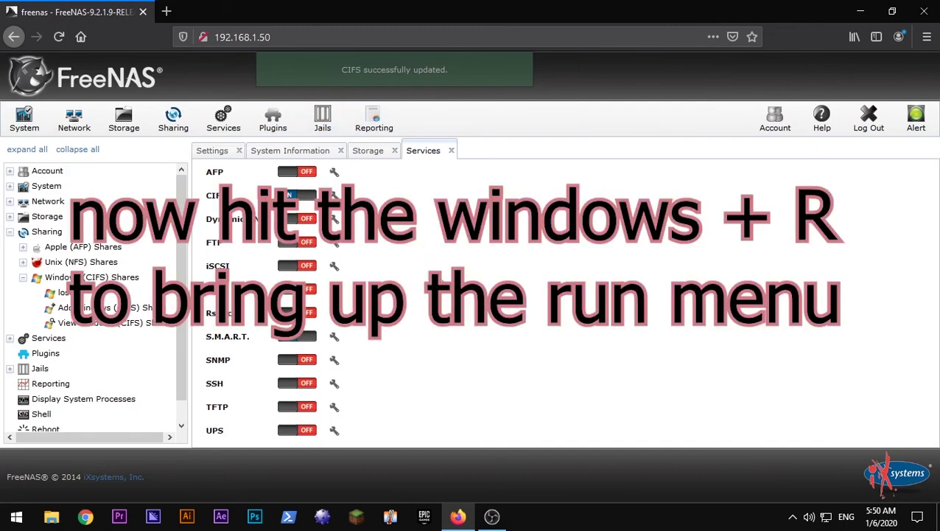
- Open \\loser through the Windows Run dialog, look inside its loser share folder, and return to the share list
key(super+r)
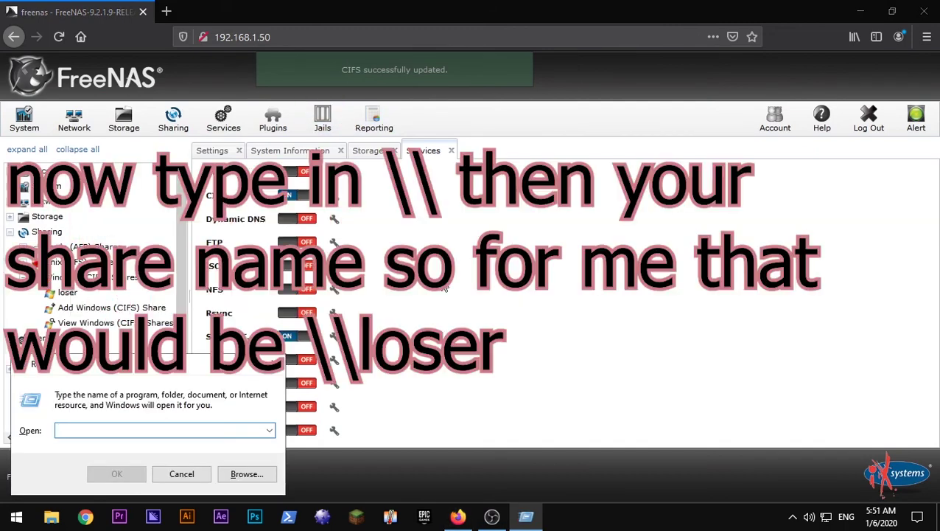
text(\loser)
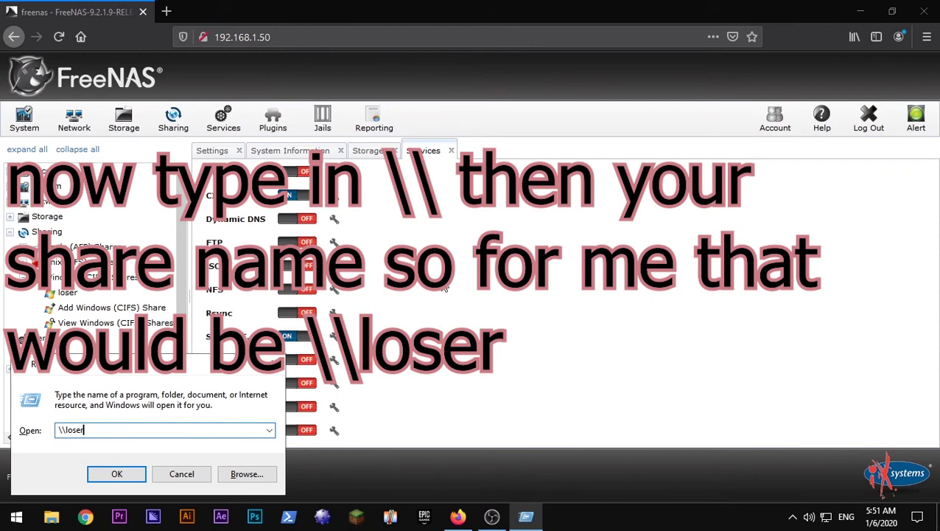
key(Return)
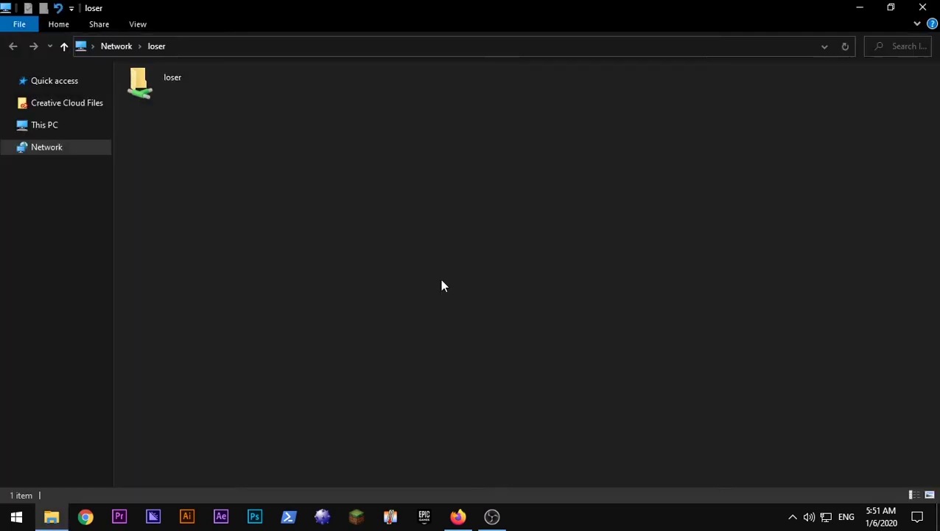
click(184, 87)
double_click(169, 84)
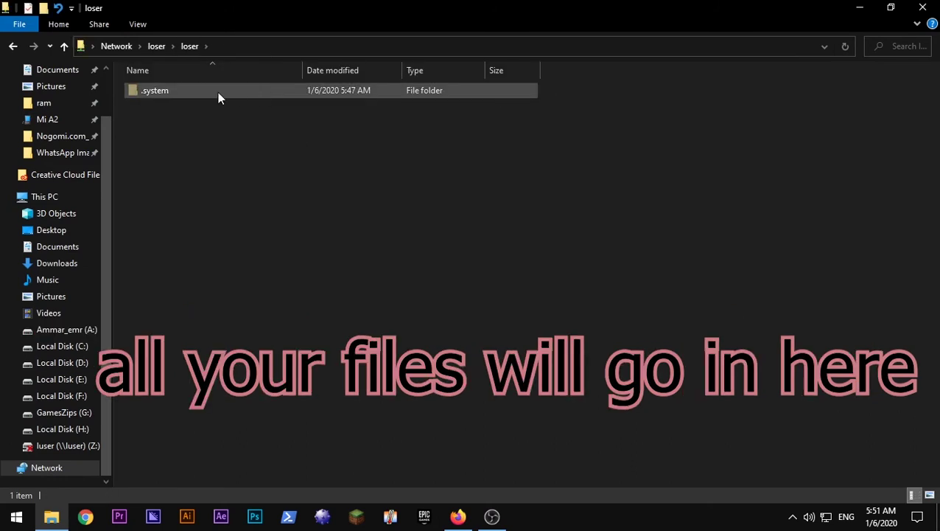
click(155, 46)
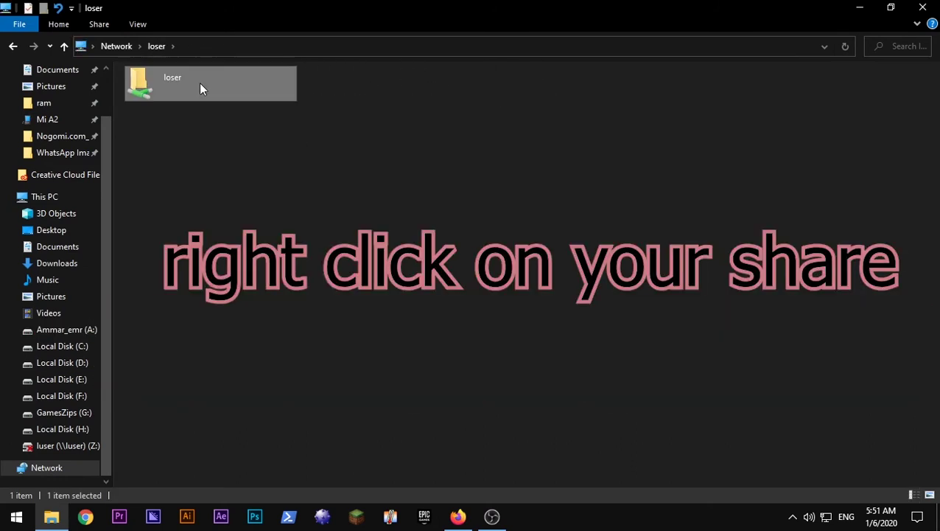
- Map the loser share as network drive B:, keeping the reconnect at sign-in option on
right_click(199, 83)
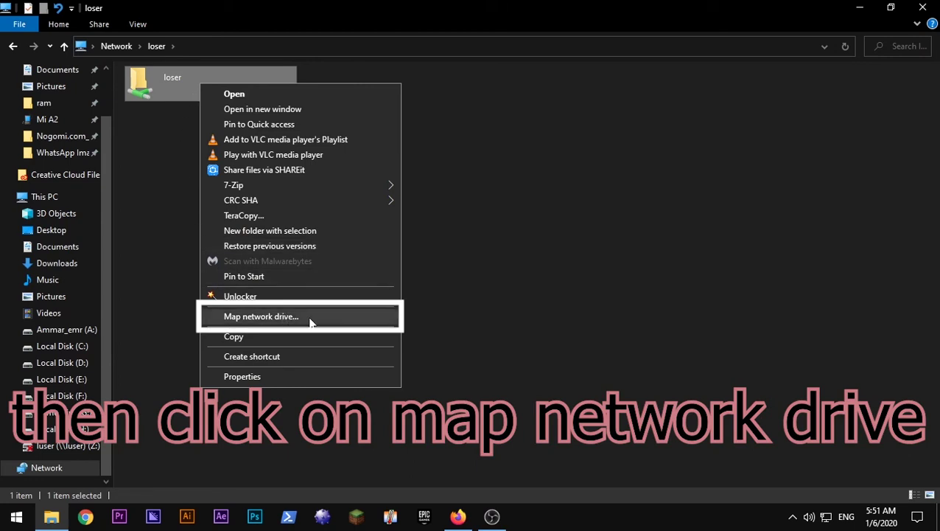
click(321, 320)
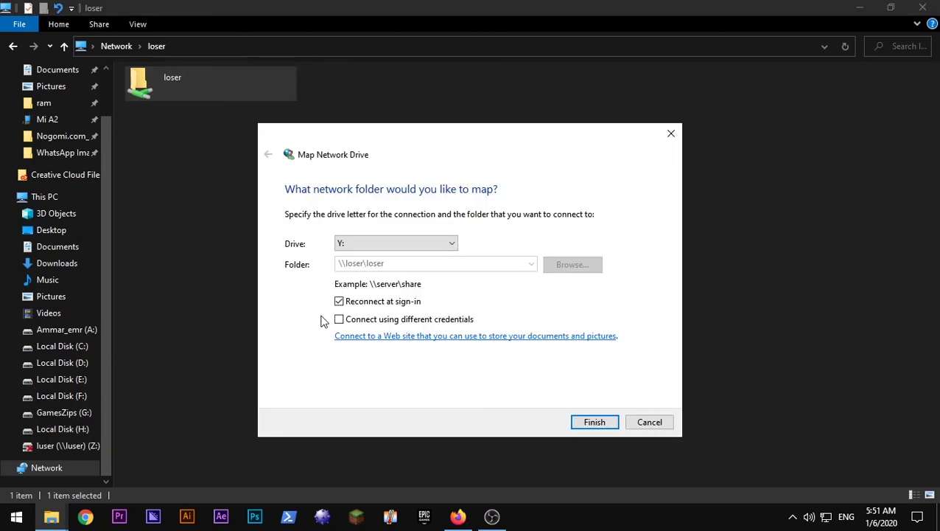
click(379, 246)
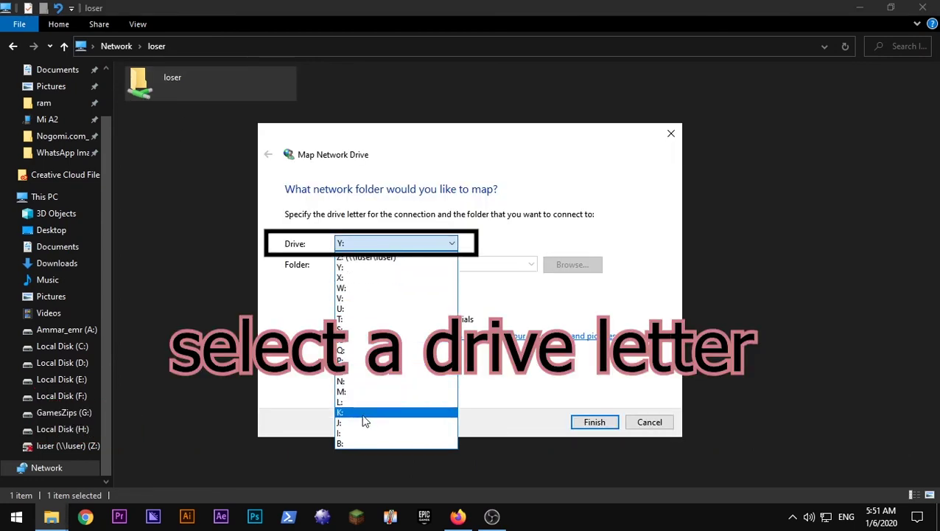
click(352, 442)
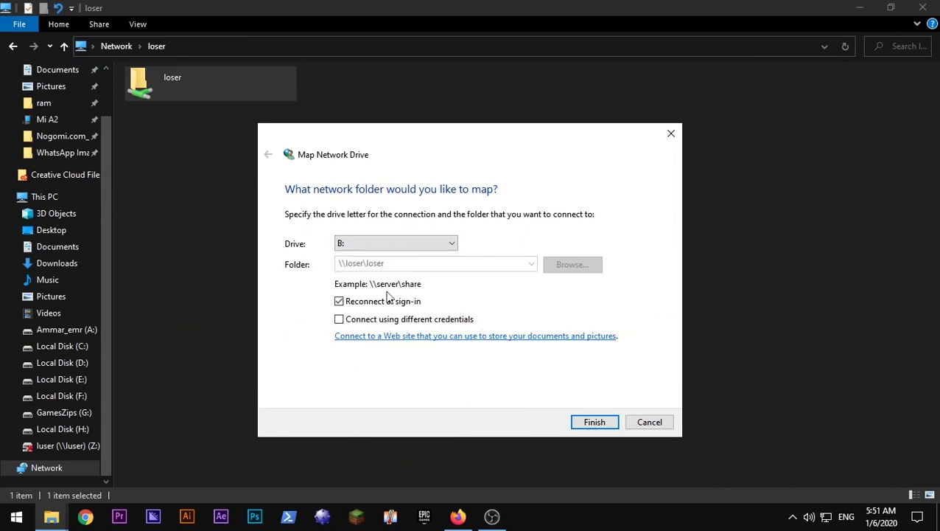
click(595, 422)
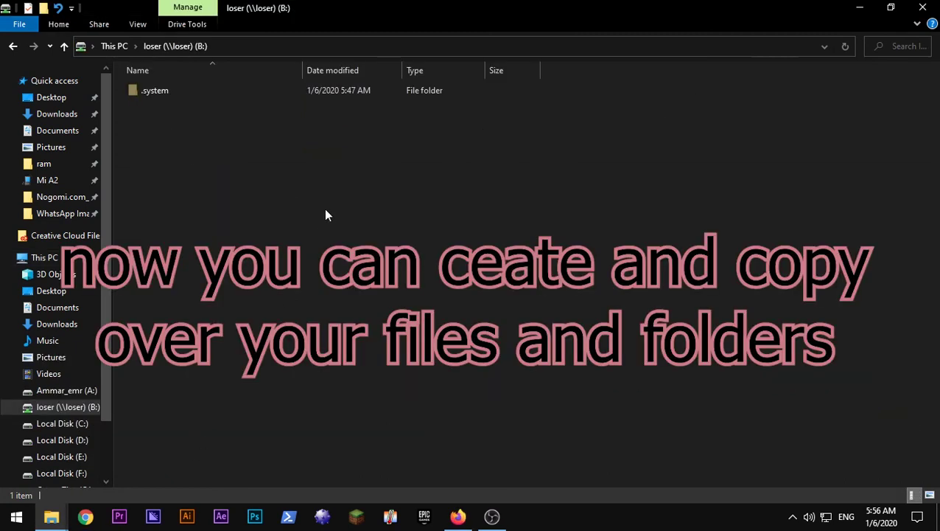
- Create a folder with the default name in the root of drive B: and open it
right_click(325, 210)
mouse_move(368, 355)
click(513, 356)
click(260, 110)
double_click(261, 110)
- Create a text document inside New folder, open it, enter hhfkjghkjdhg as its text, and close it
right_click(258, 113)
mouse_move(339, 285)
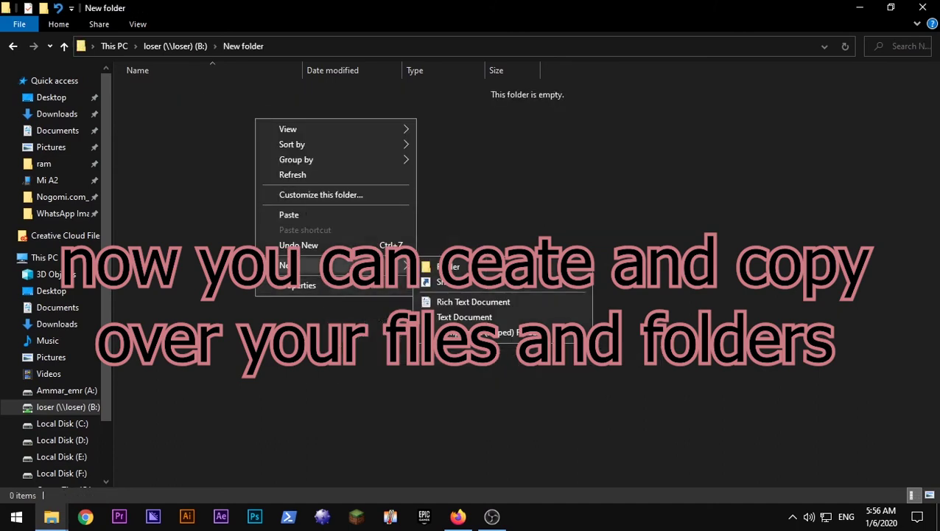
click(455, 319)
double_click(286, 90)
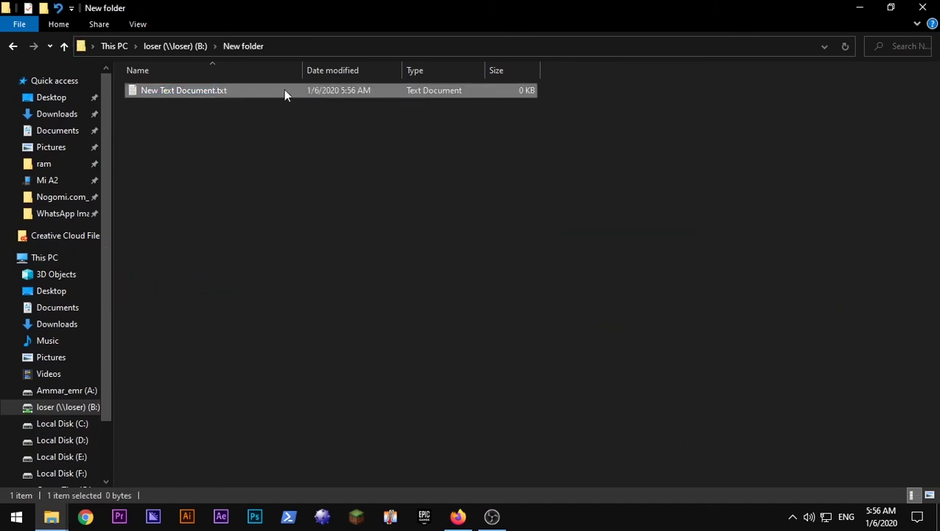
text(hhfkjghkjdhg)
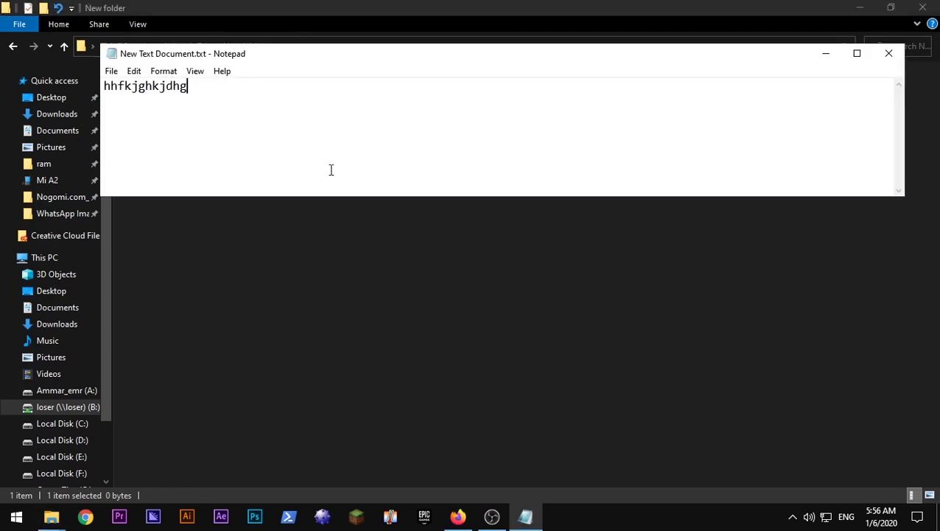
click(894, 53)
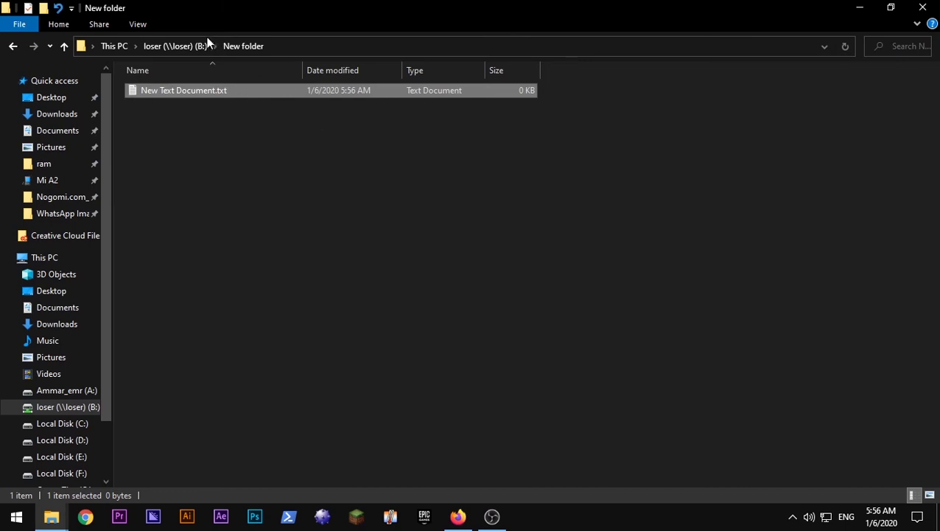
- Create a second default-named folder in the root of drive B:, look inside it, and return to the drive's root
click(188, 46)
right_click(264, 168)
mouse_move(396, 317)
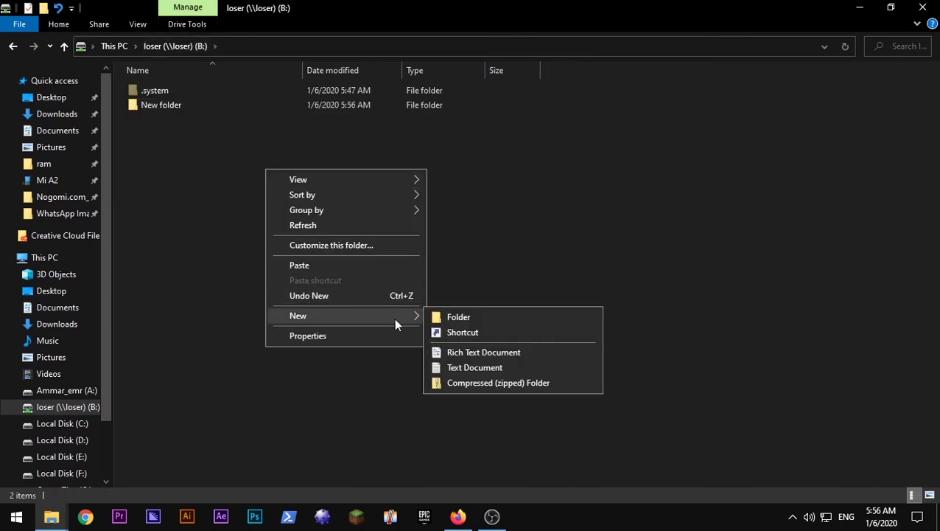
click(458, 316)
click(259, 119)
double_click(253, 122)
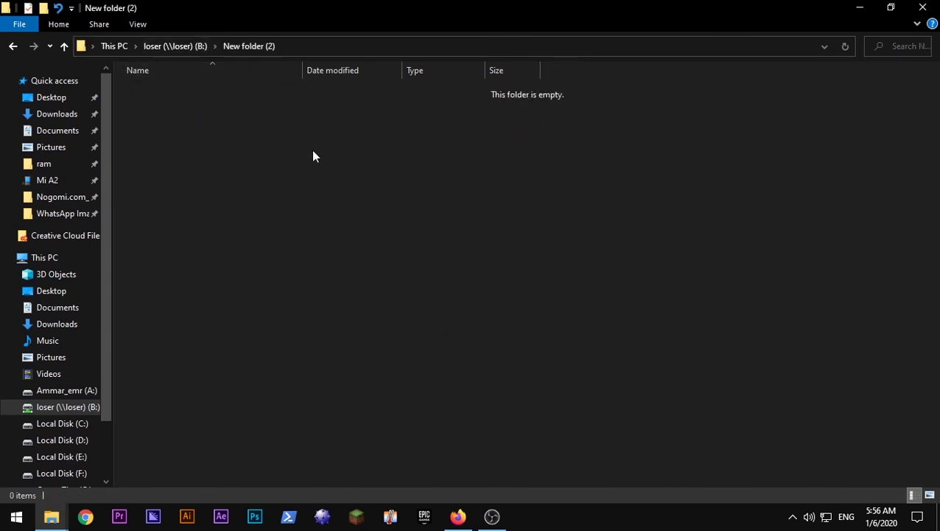
click(197, 47)
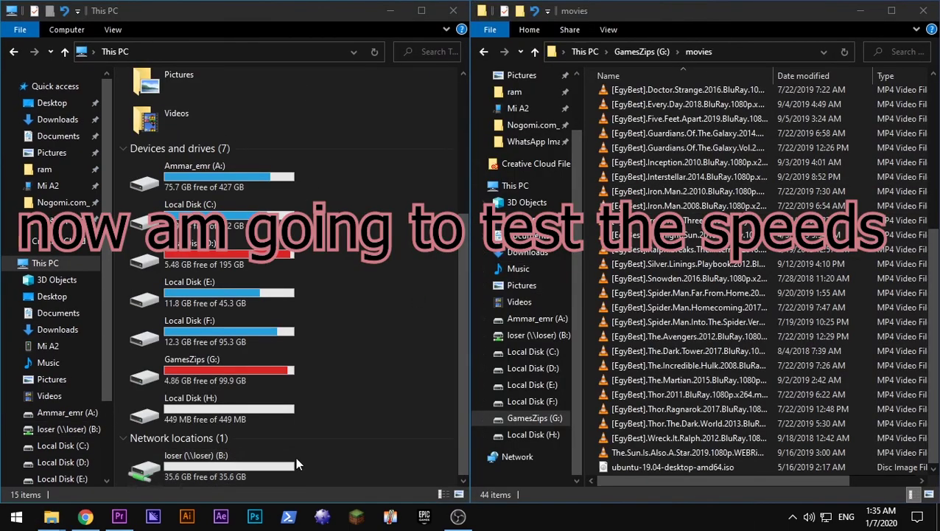
- Copy [EgyBest].Snowden.2016.BluRay.1080p.x264.mp4 from G:\movies into New folder on drive B:, and copy it back to the root of GamesZips (G:)
double_click(245, 462)
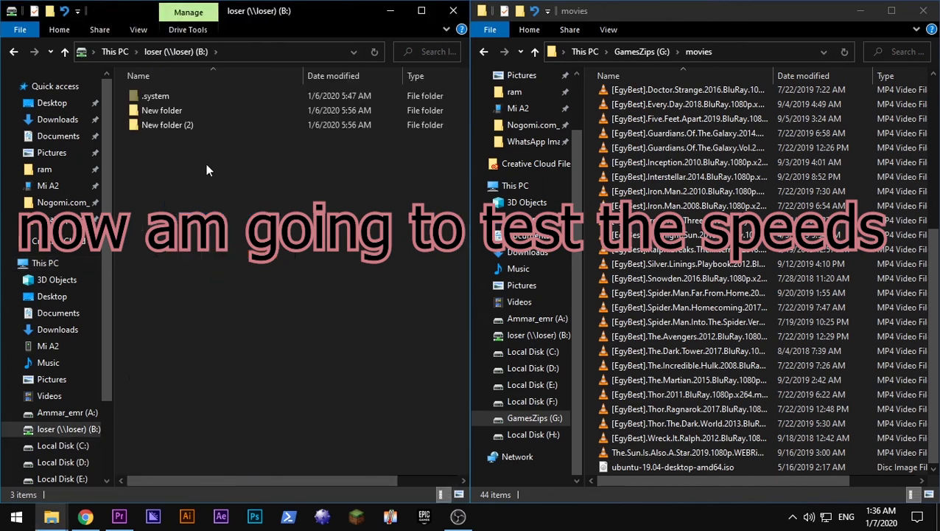
double_click(182, 112)
drag(680, 277, 324, 223)
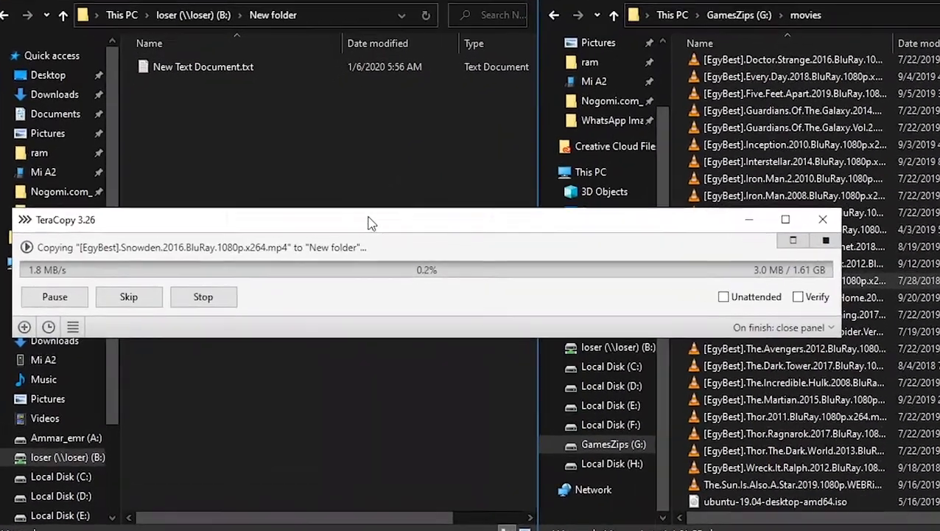
drag(371, 223, 452, 213)
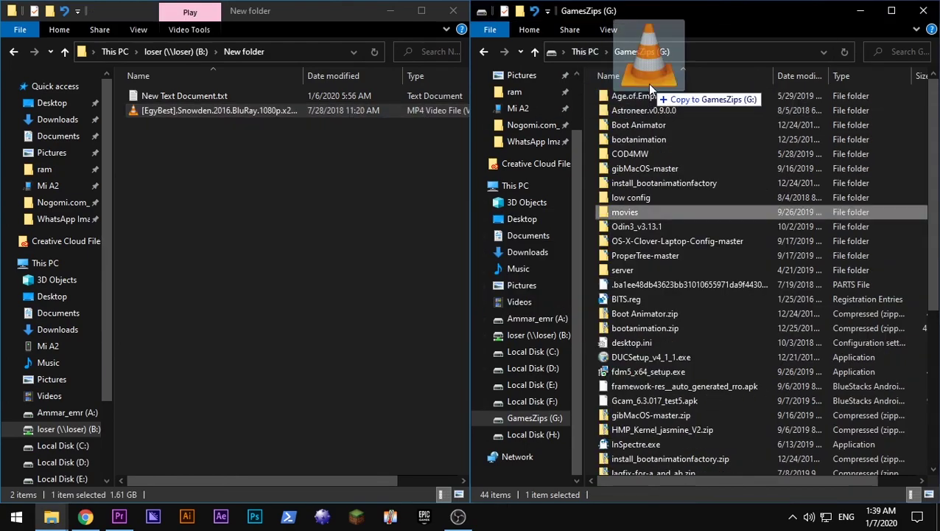
drag(650, 84, 651, 85)
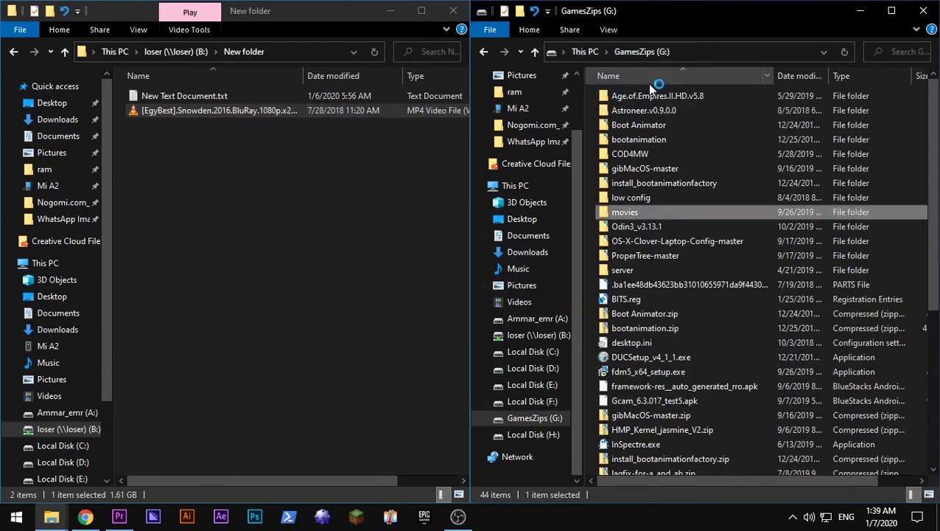